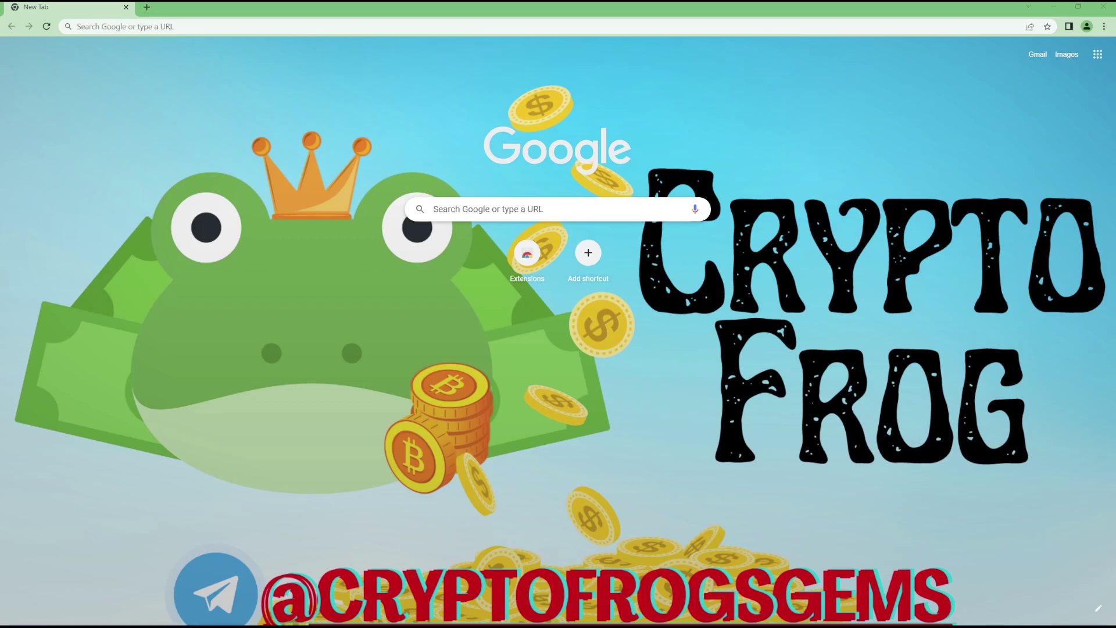
Activate Chrome's New Tab page with the Extensions shortcut before opening the Web Store
key("alt")
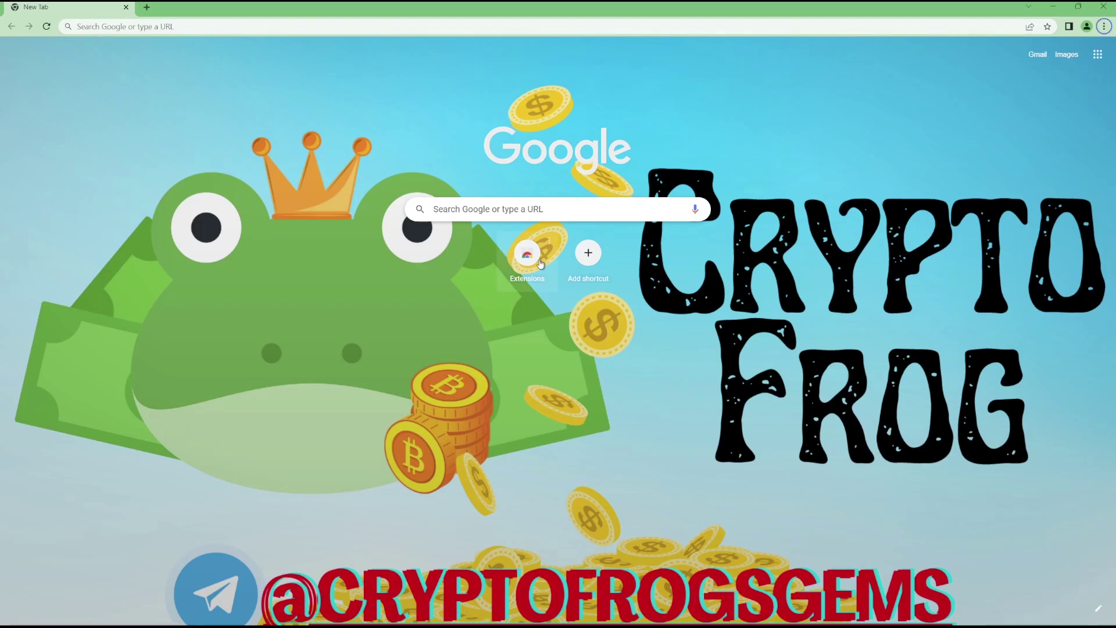
Search the Chrome Web Store extensions page for 'Metamask'
left_click(527, 254)
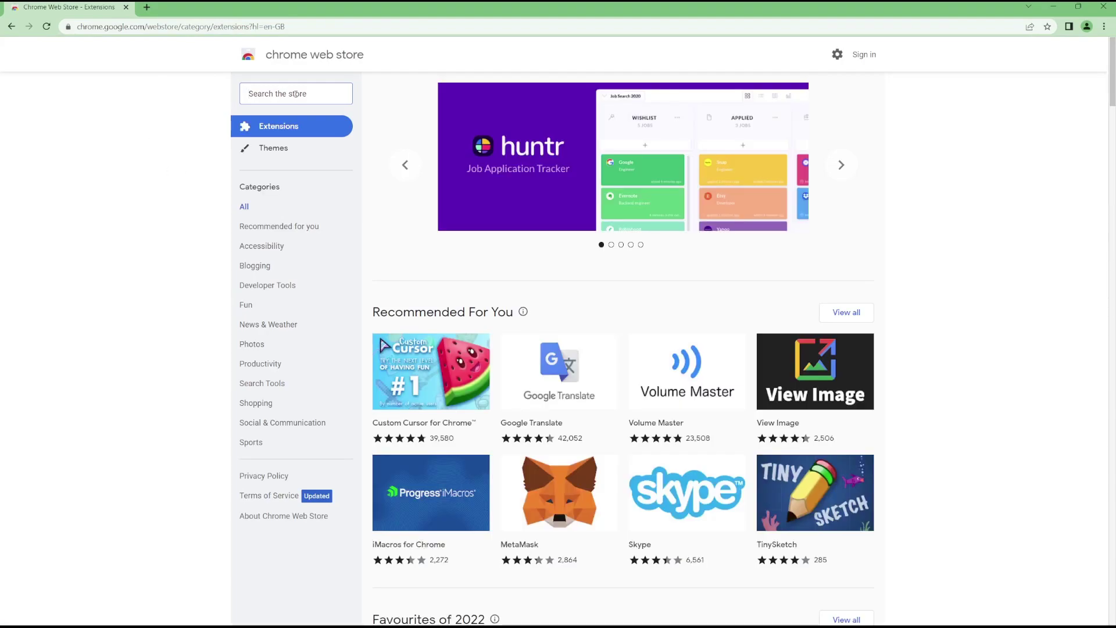
left_click(292, 93)
type("Metamask")
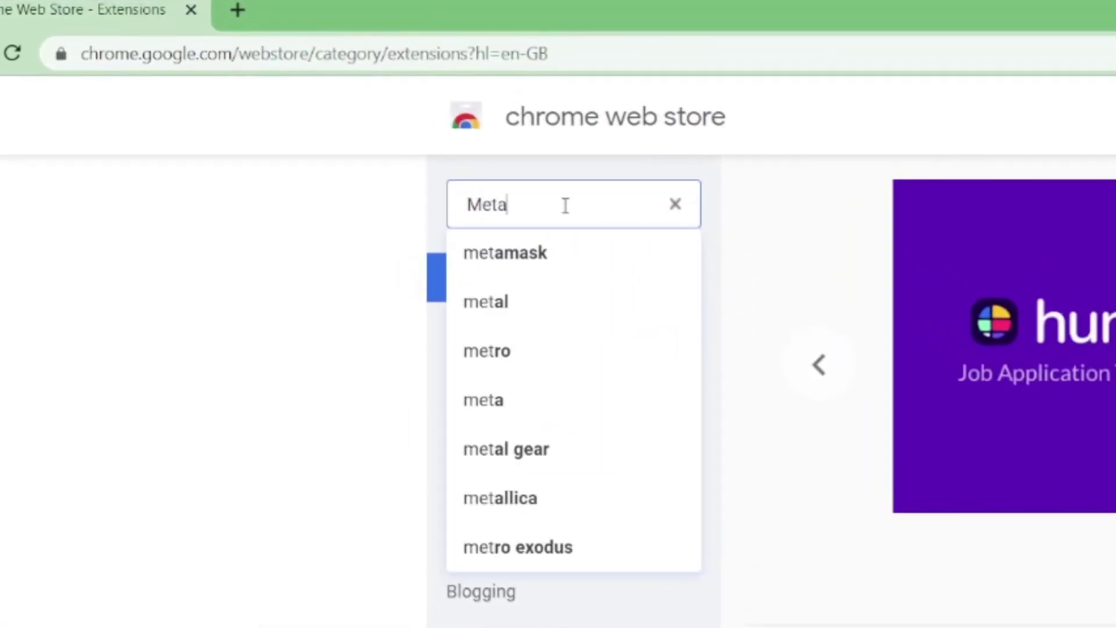
left_click(544, 251)
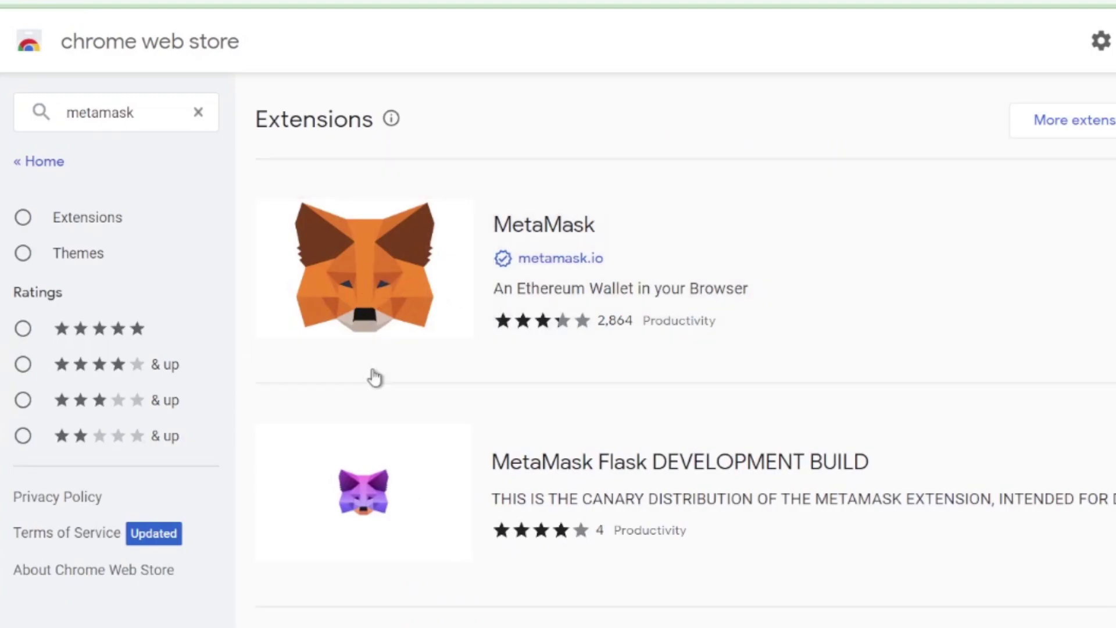
Open the MetaMask extension's details, check its users count, and add it to Chrome
left_click(374, 377)
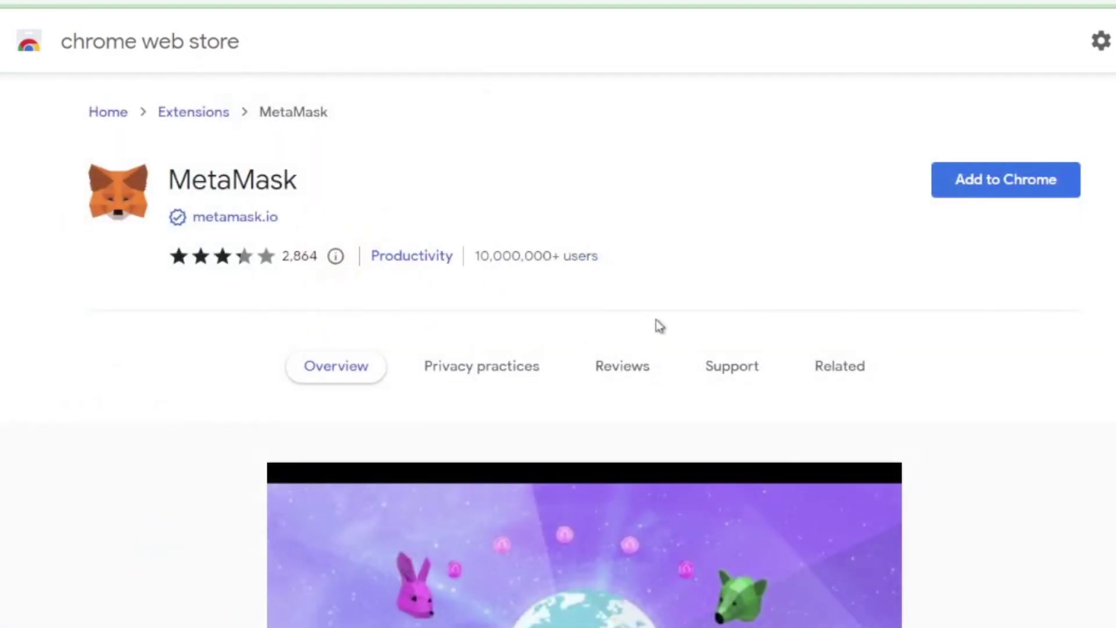
left_click_drag(478, 256, 549, 250)
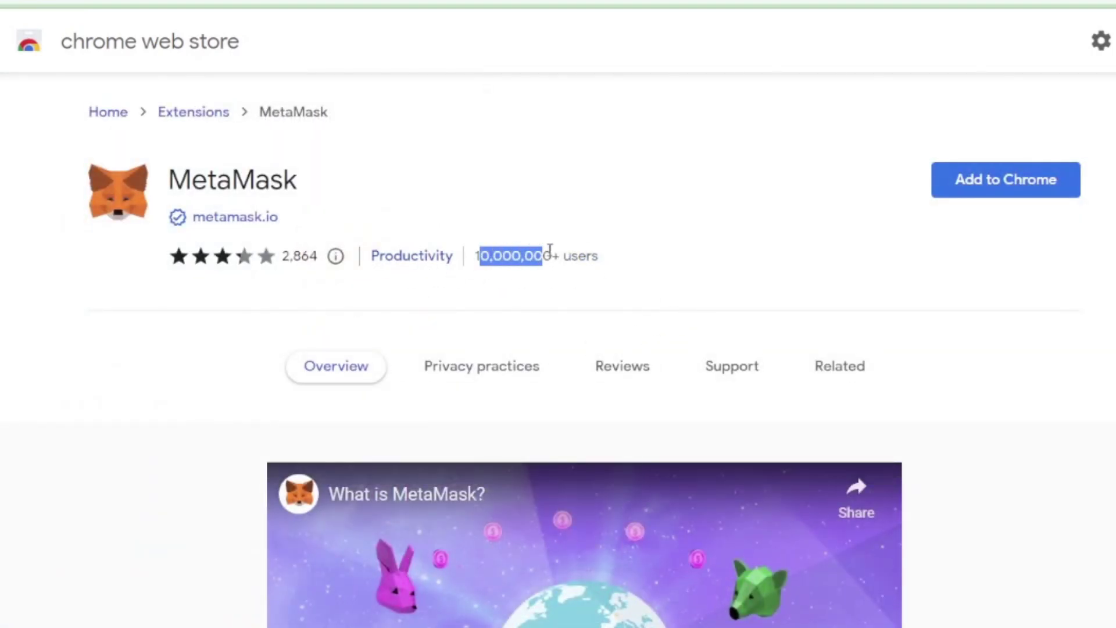
left_click(548, 250)
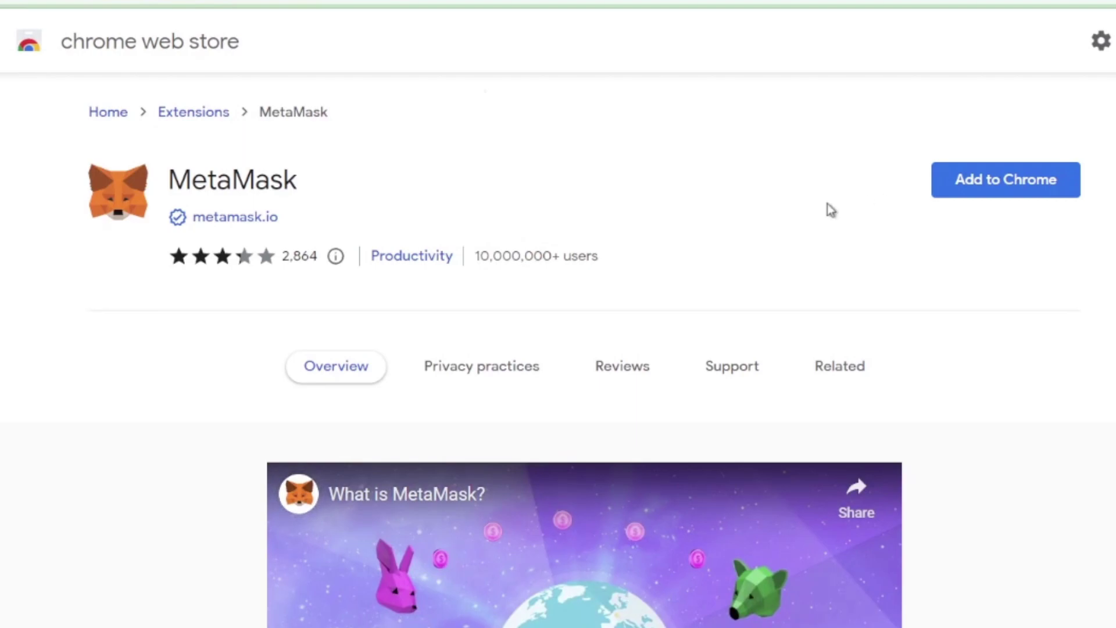
left_click(1003, 192)
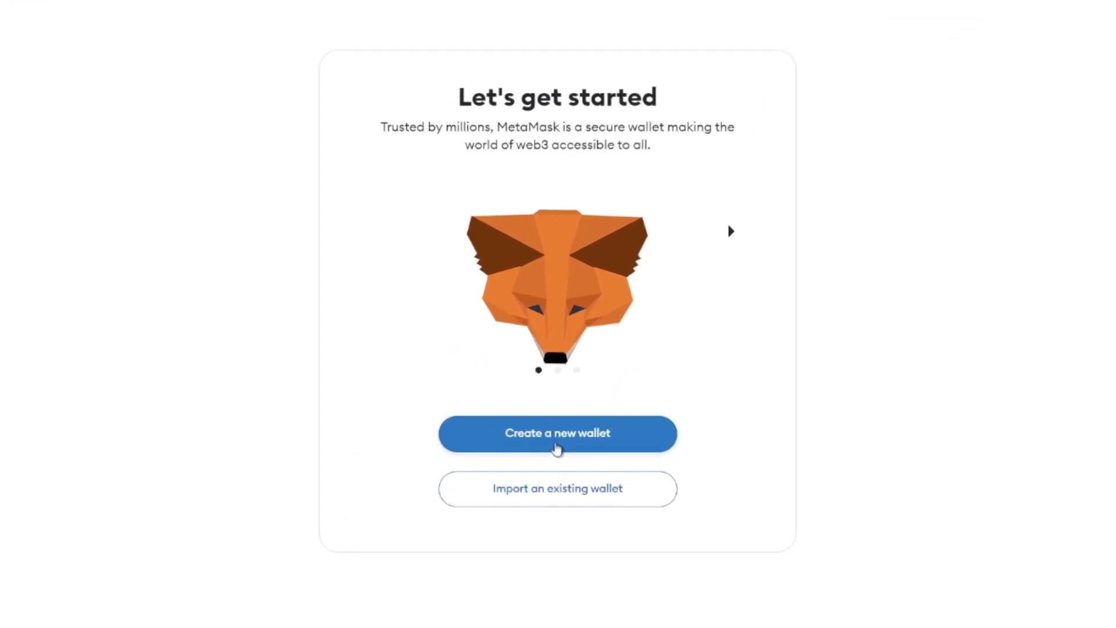
Create a new wallet with a confirmed password, acknowledging the password can't be recovered
left_click(556, 449)
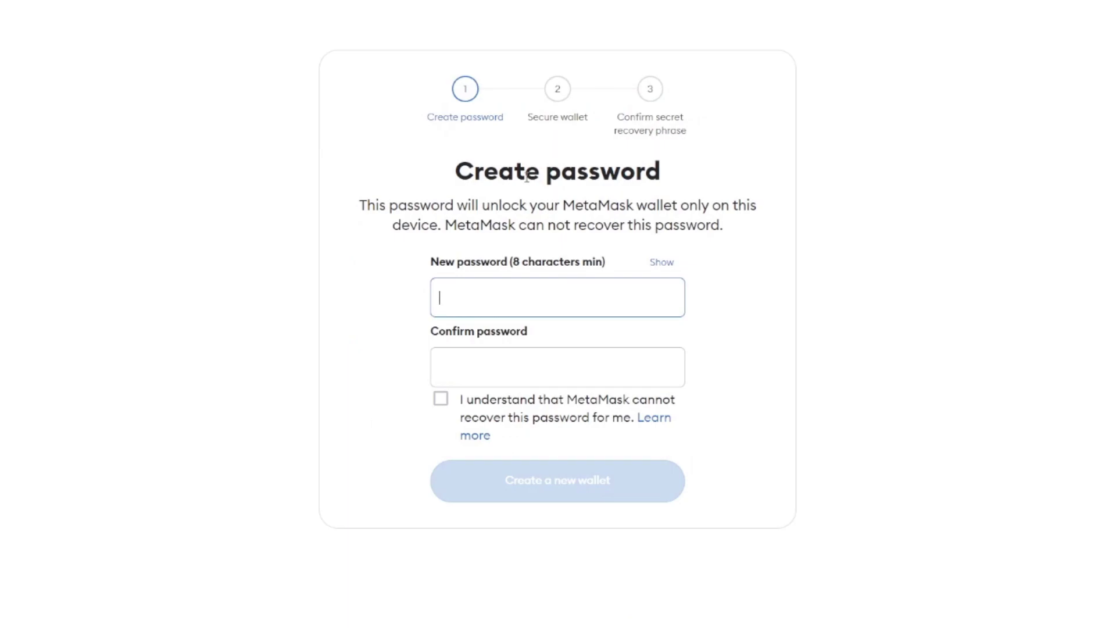
left_click_drag(473, 172, 540, 174)
left_click(578, 172)
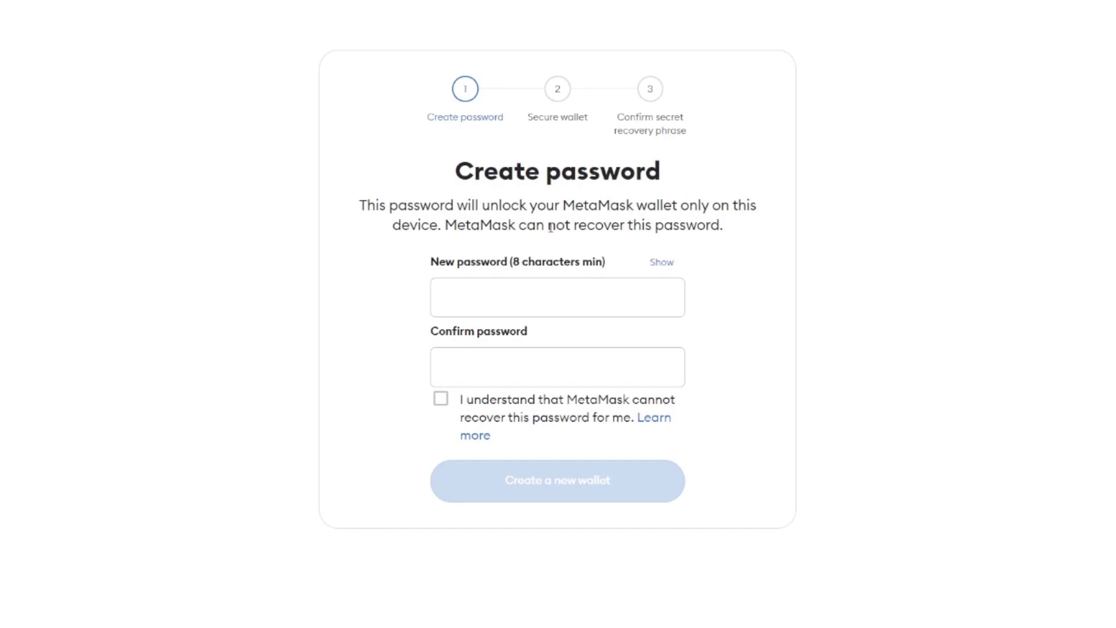
left_click(540, 299)
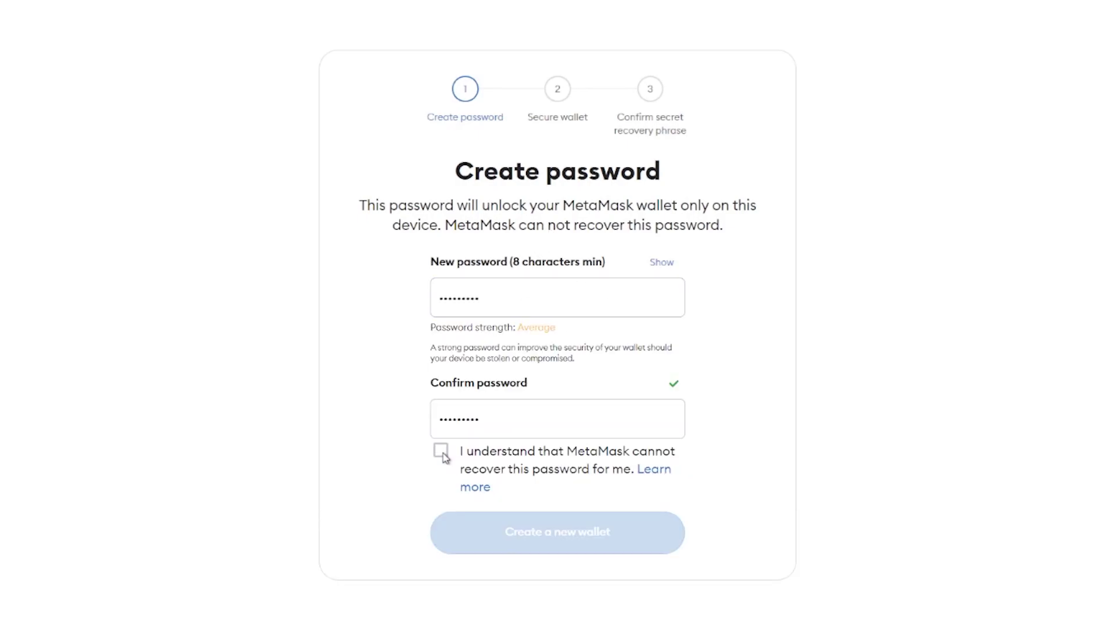
left_click(441, 450)
left_click(552, 540)
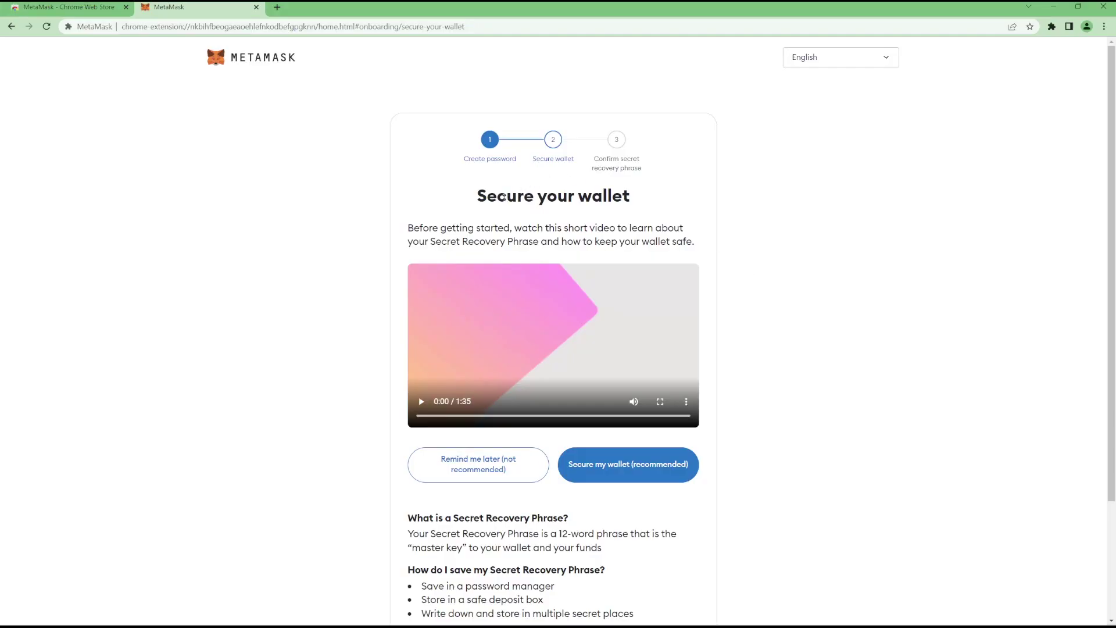
Read the Secure your wallet page's explanation of the 12-word recovery phrase
scroll(796, 213, "down", 1)
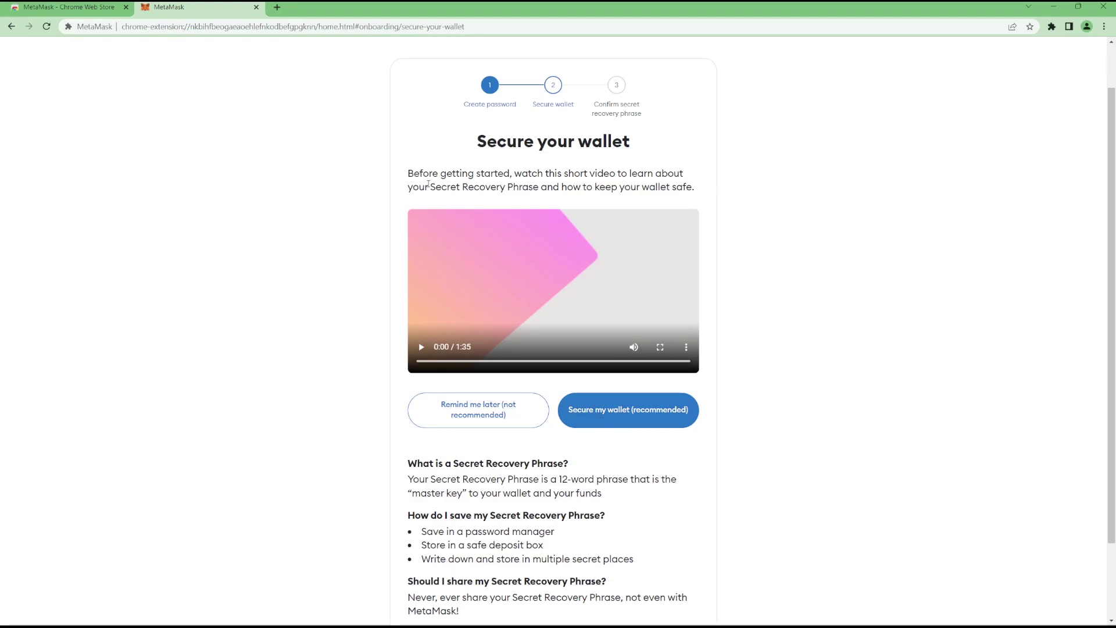
scroll(765, 293, "down", 2)
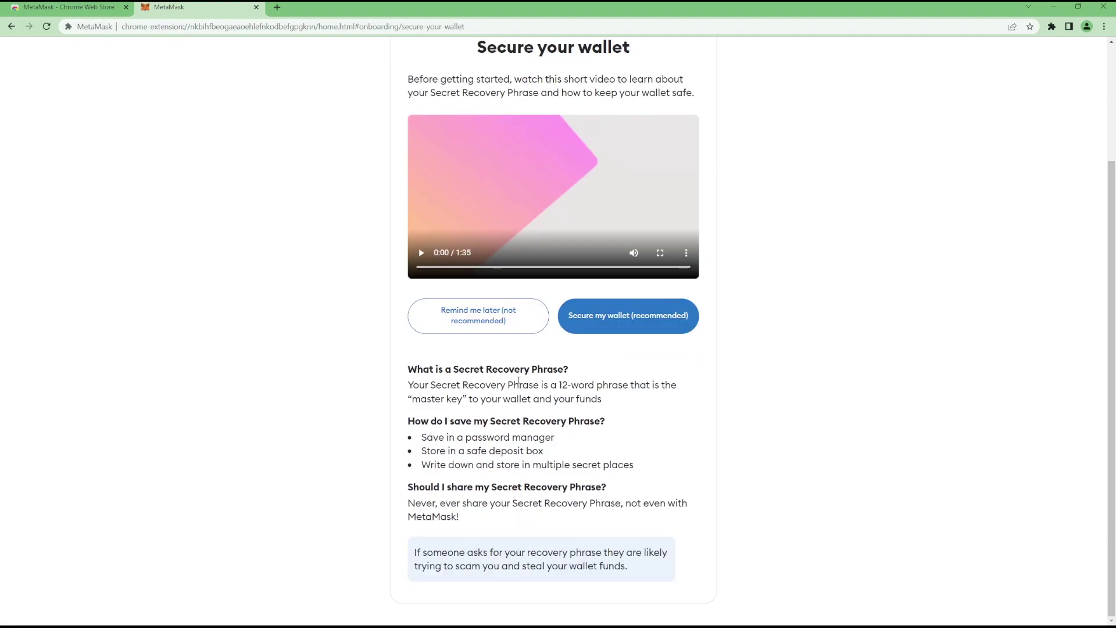
left_click_drag(558, 385, 594, 385)
left_click(428, 406)
Skip the recovery-phrase backup, finish onboarding tips, and dismiss the portfolio announcement
left_click(456, 318)
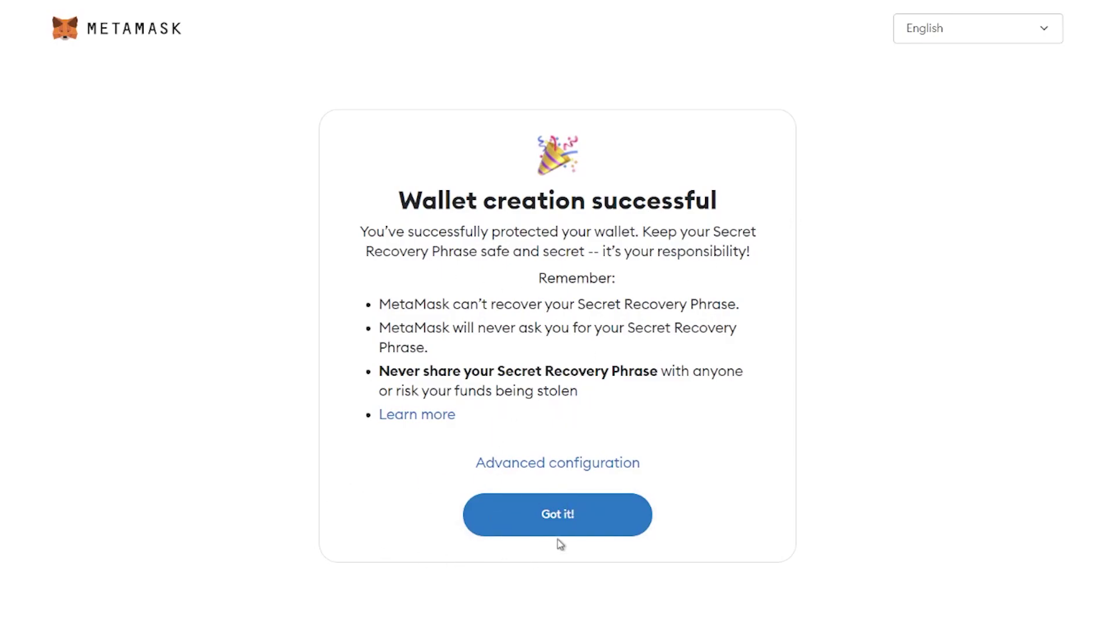
left_click(553, 523)
left_click(558, 556)
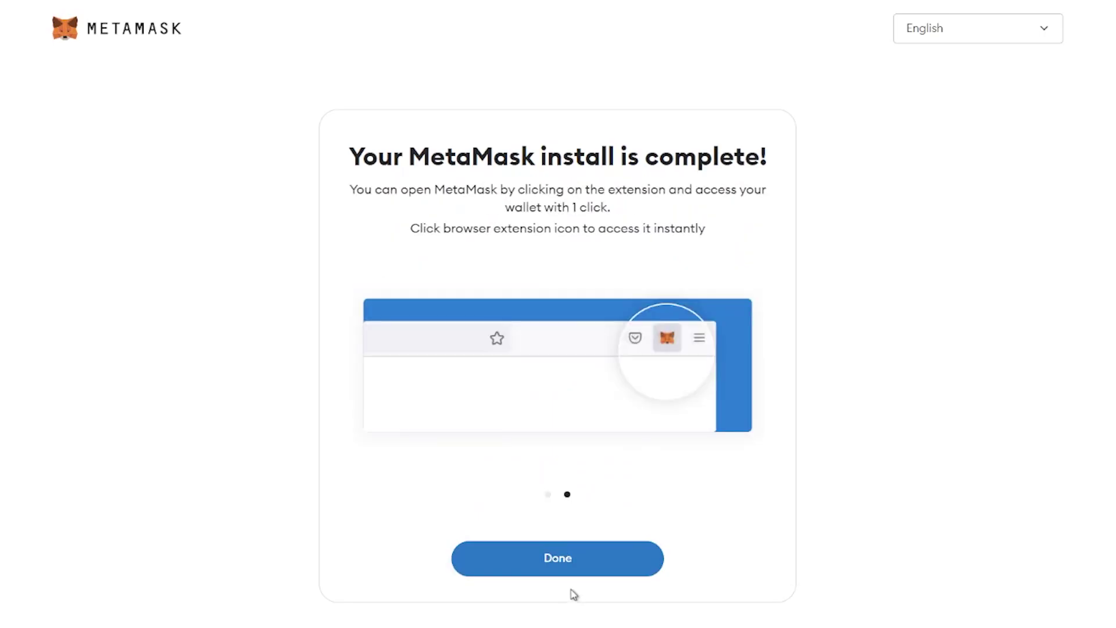
left_click(561, 555)
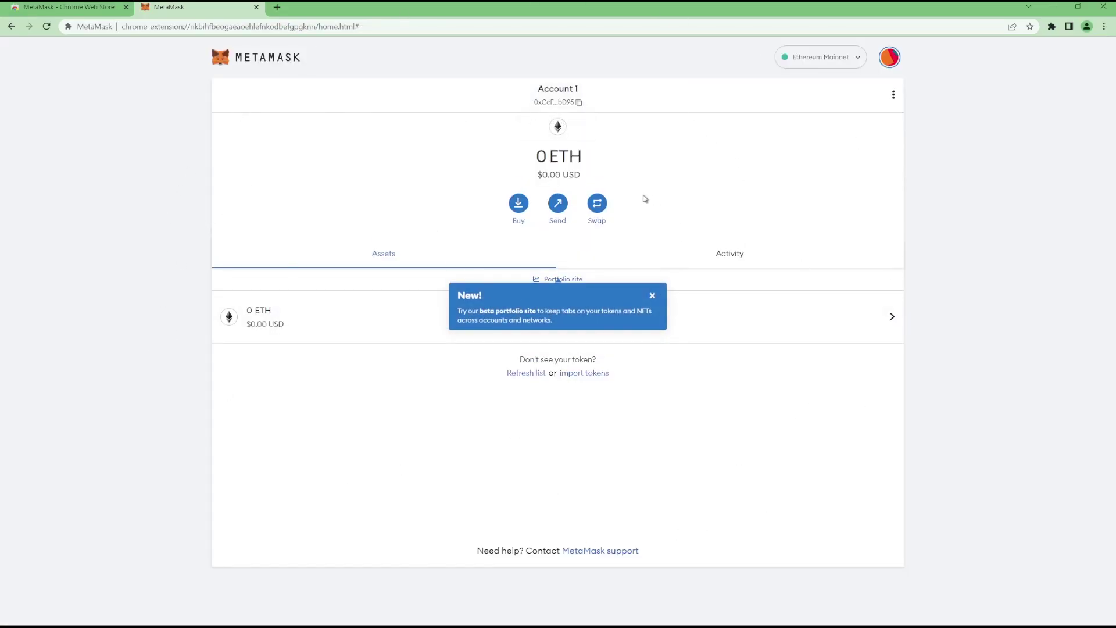
left_click(990, 192)
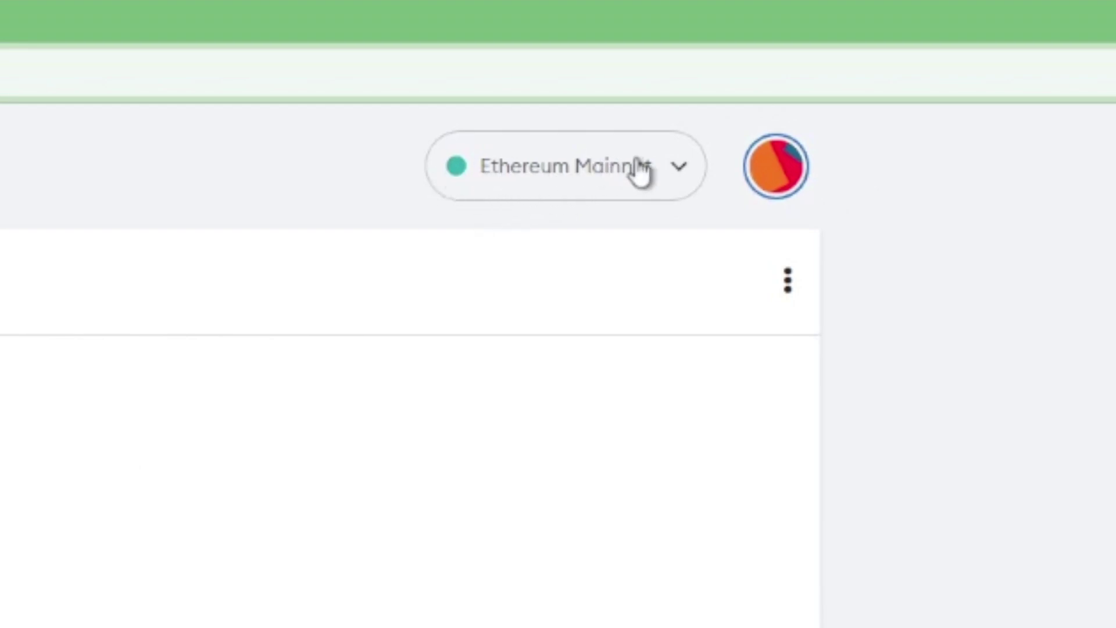
Add and approve BNB Smart Chain from the popular networks list
left_click(556, 181)
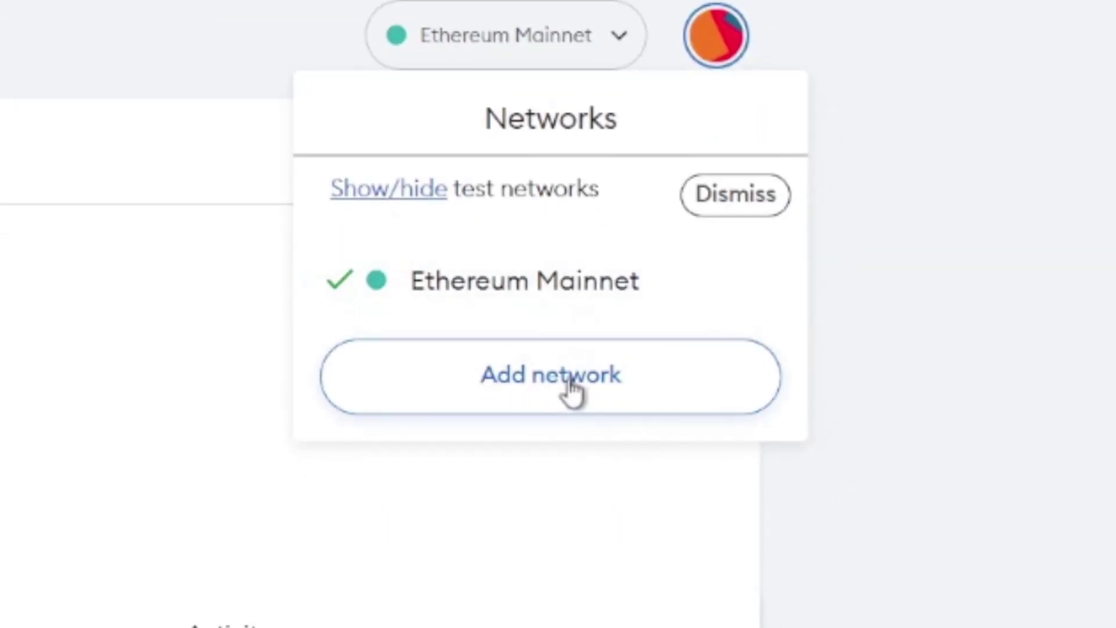
left_click(548, 388)
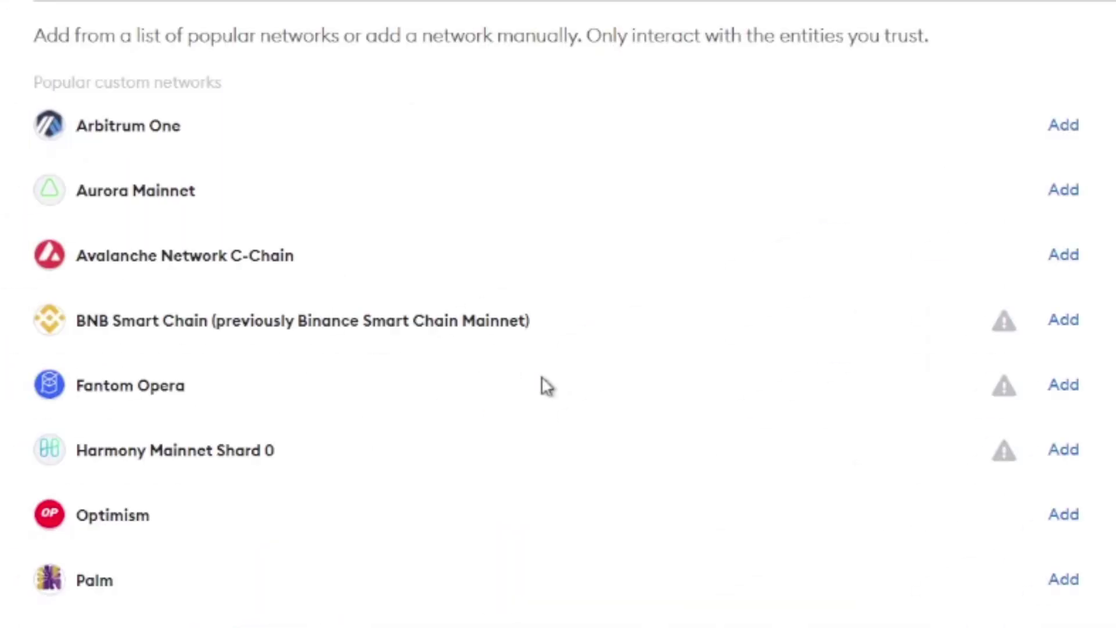
left_click_drag(91, 320, 178, 320)
left_click(195, 320)
left_click(1064, 322)
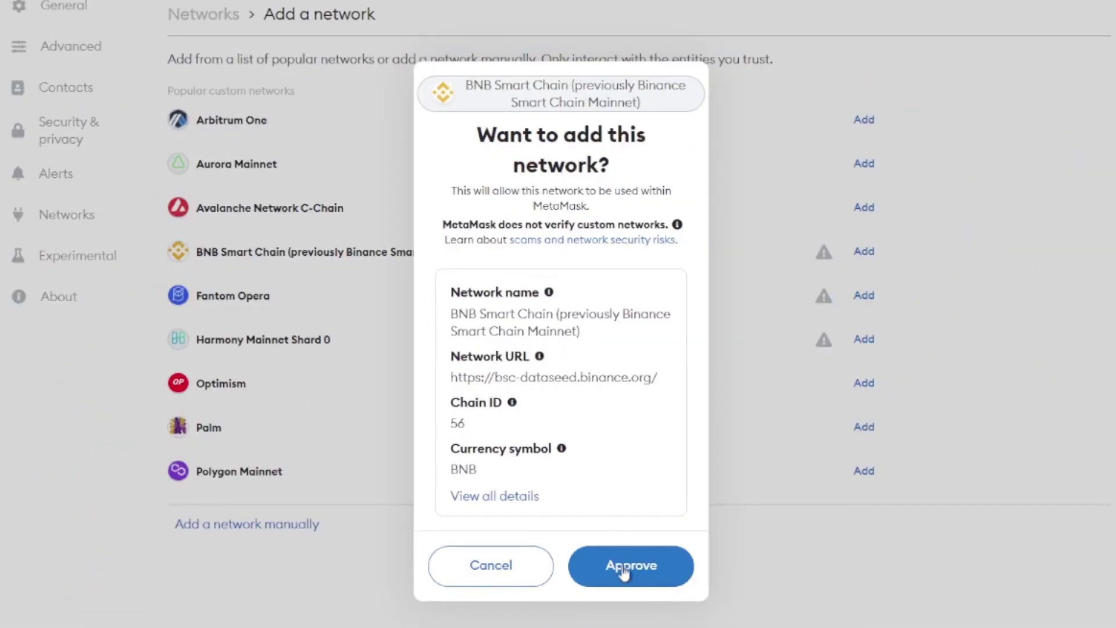
left_click(623, 572)
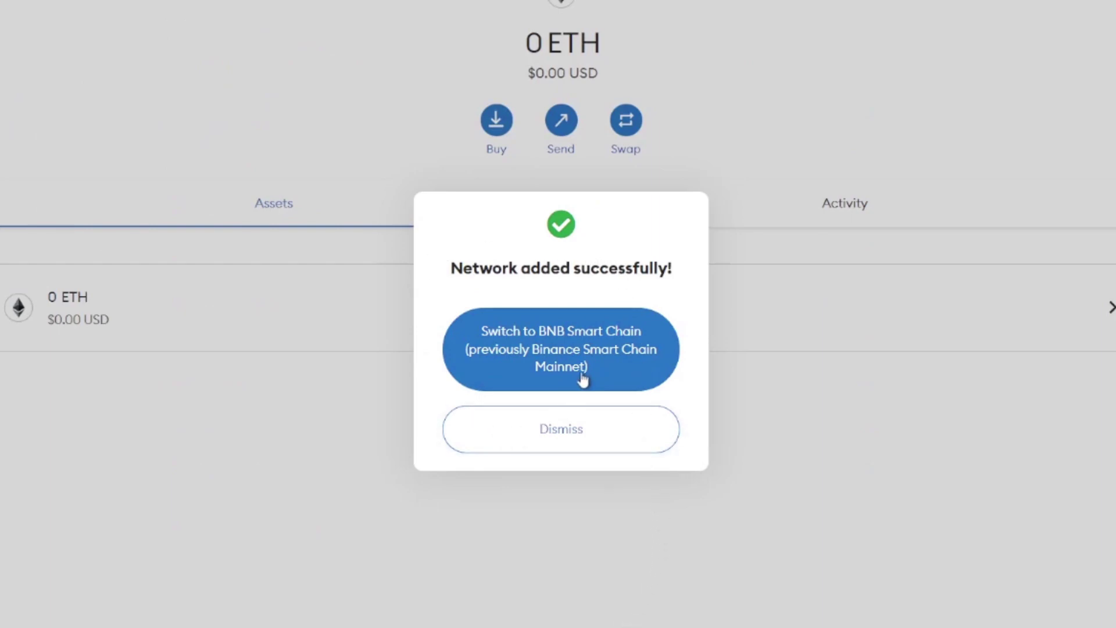
Switch the wallet to BNB Smart Chain and check its 0 BNB balance
left_click(564, 354)
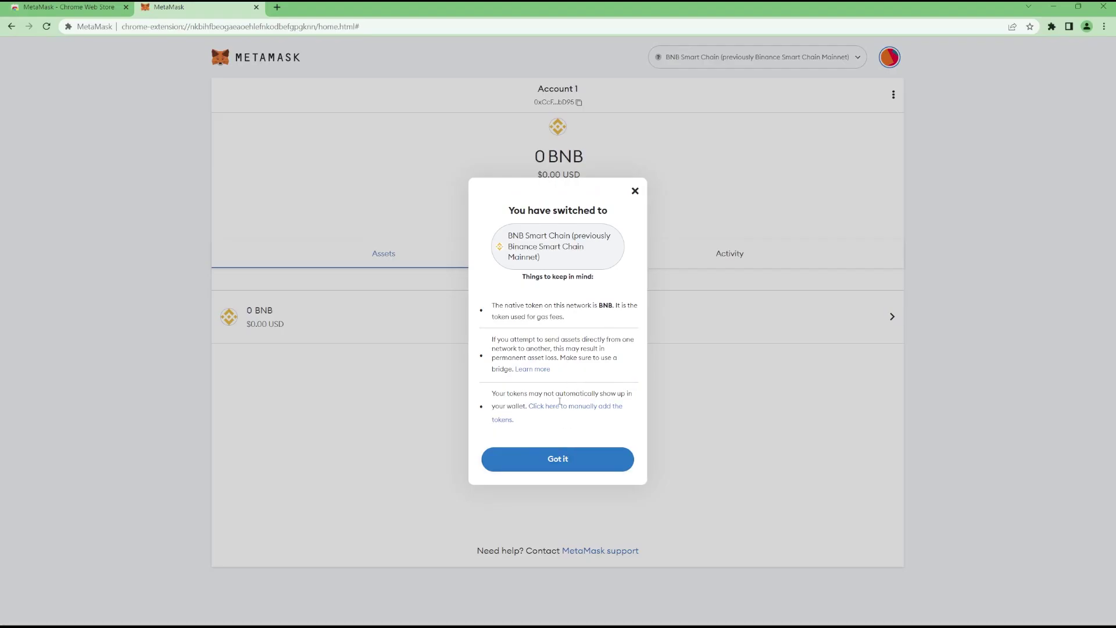
left_click(562, 541)
left_click_drag(533, 156, 574, 156)
left_click(572, 155)
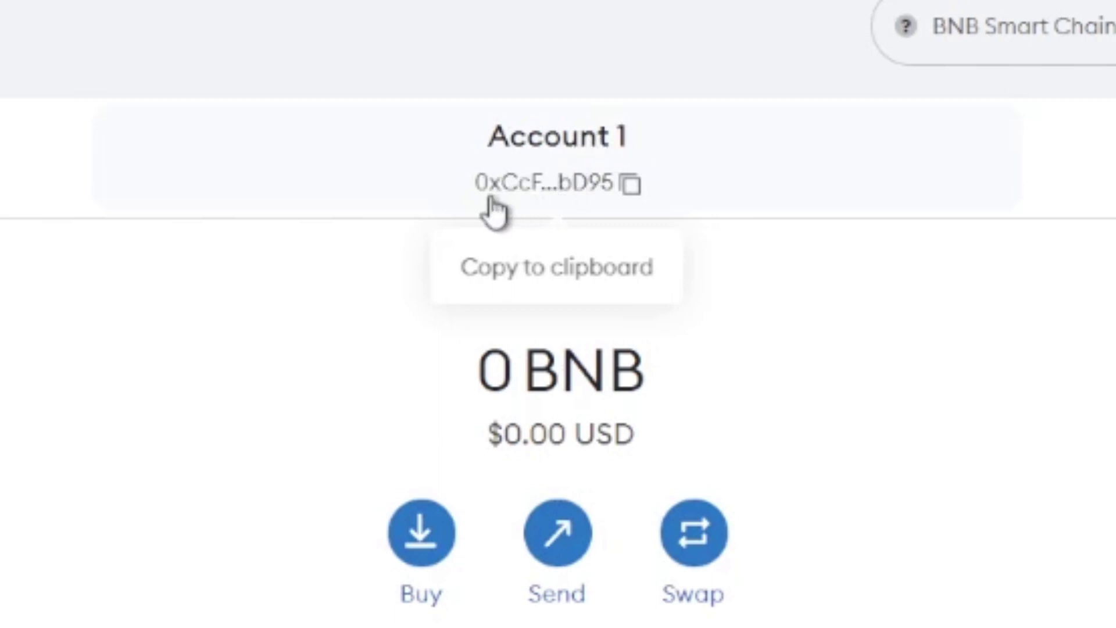
Copy Account 1's address and paste it into a new tab's address bar
left_click(544, 185)
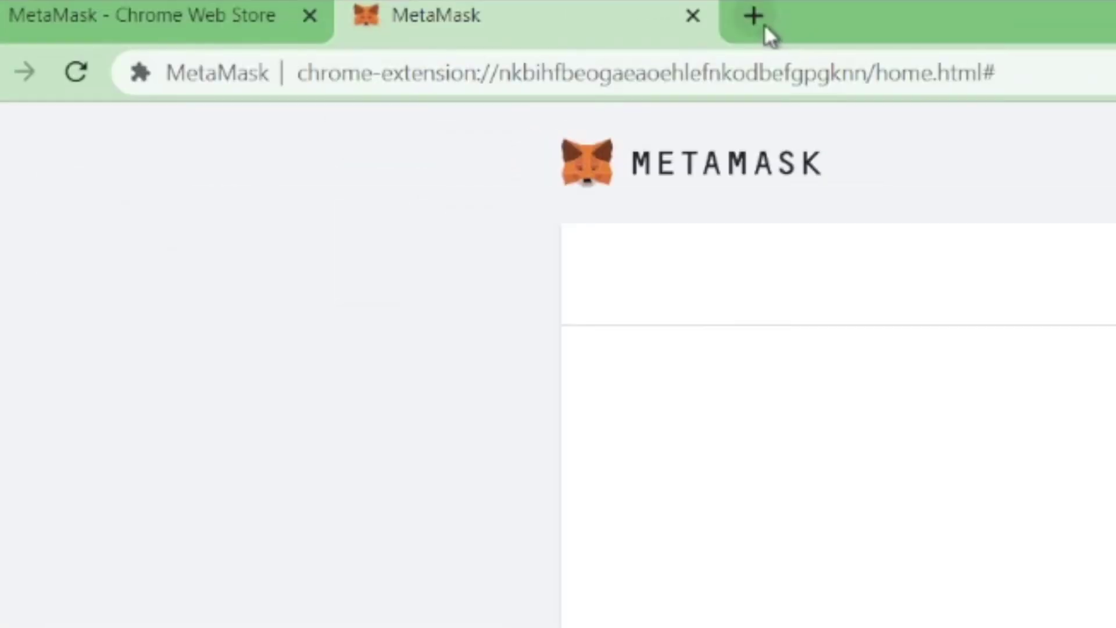
left_click(757, 19)
key("ctrl+v")
left_click_drag(705, 73, 207, 86)
left_click(183, 93)
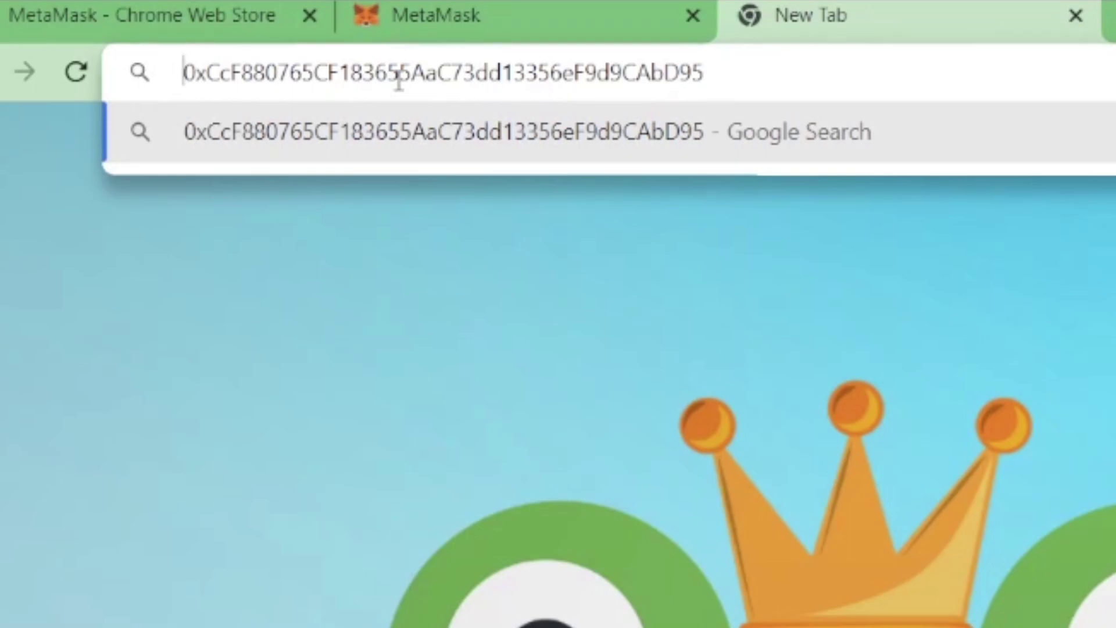
Inspect the pasted address down to its 0x prefix, then return to the MetaMask tab
left_click(399, 82)
key("ctrl+a")
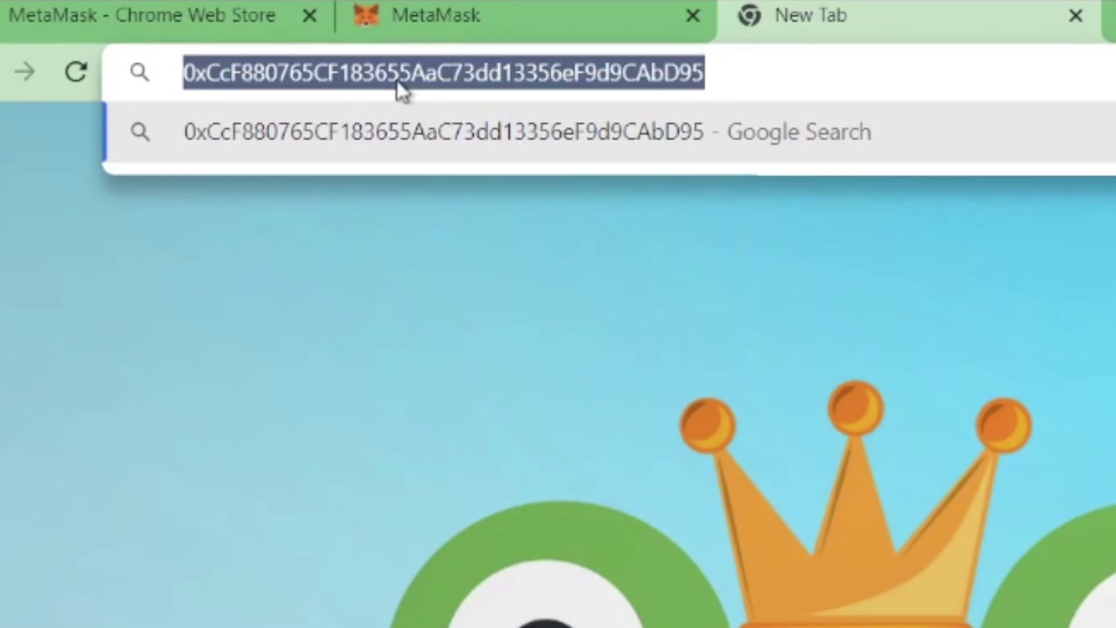
left_click(401, 81)
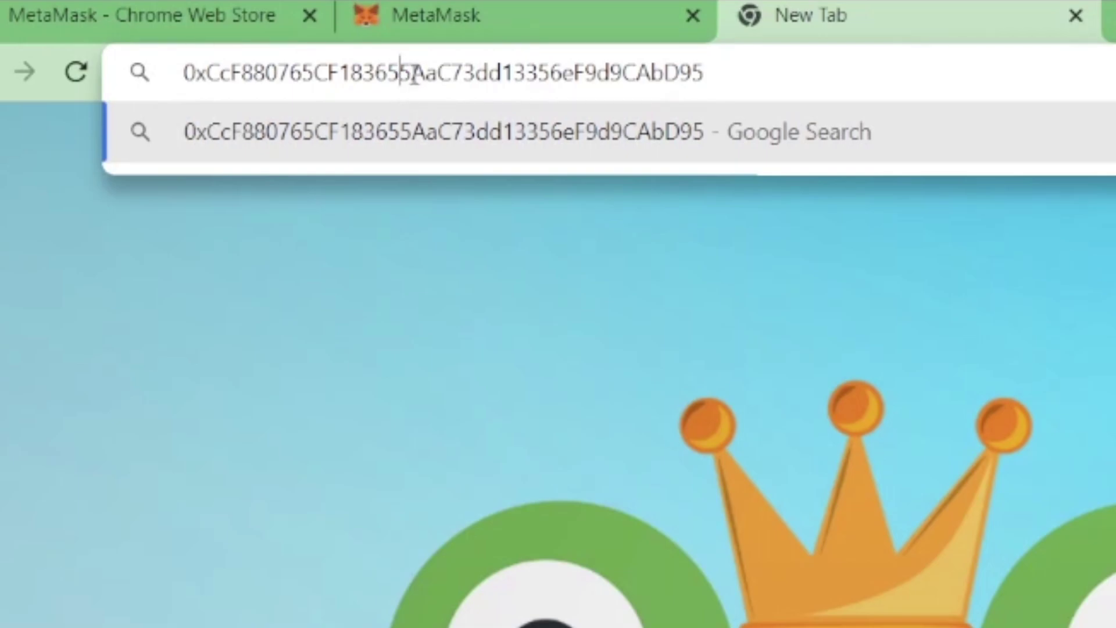
key("ctrl+a")
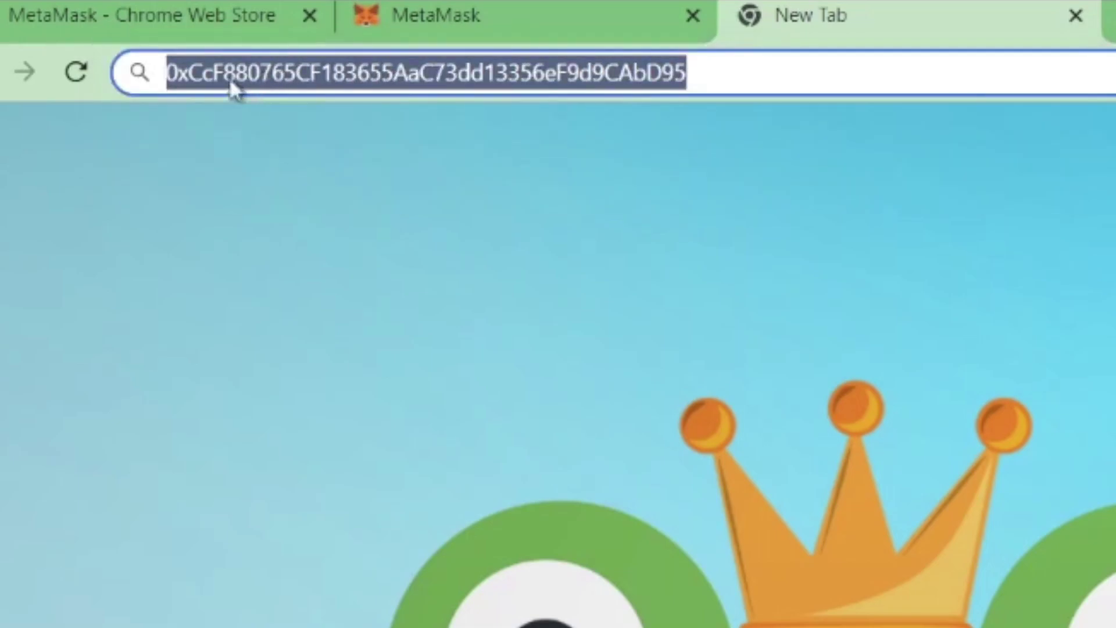
left_click(208, 81)
mouse_move(689, 73)
left_mouse_down()
mouse_move(180, 70)
mouse_move(686, 73)
left_mouse_up()
left_click(184, 76)
left_click(773, 62)
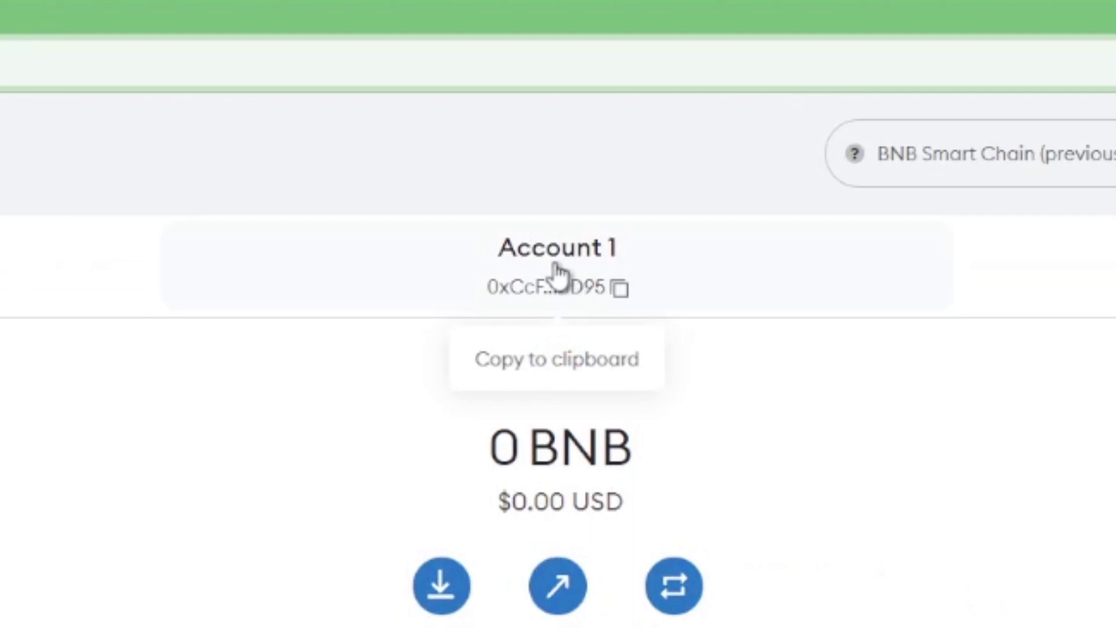
Copy the account address and bring up the Deposit BNB options, including MoonPay
left_click(551, 268)
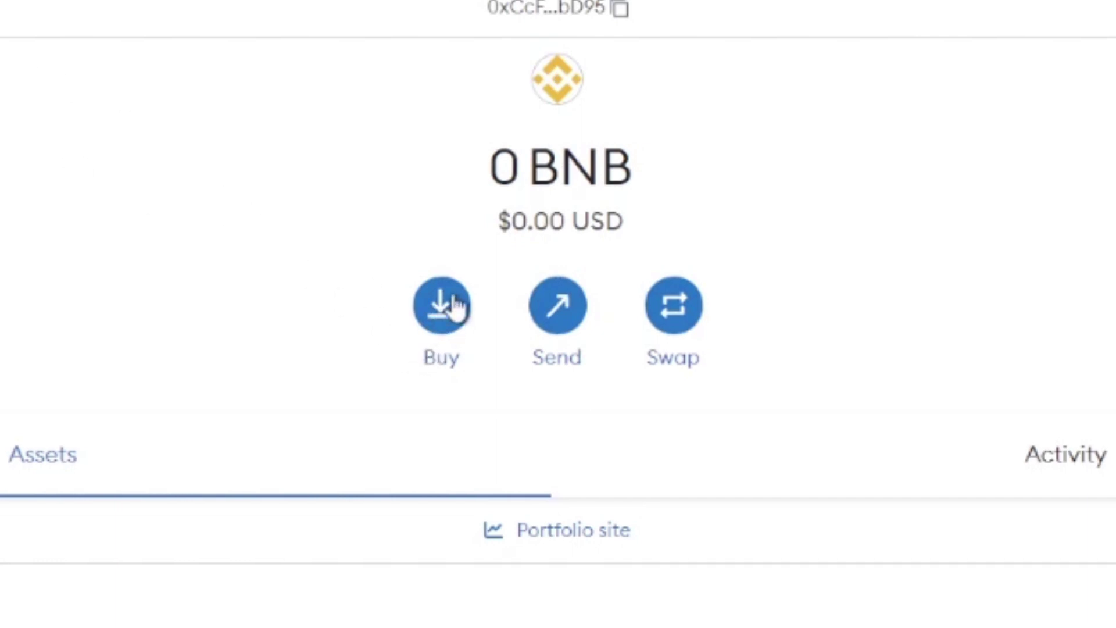
left_click(455, 306)
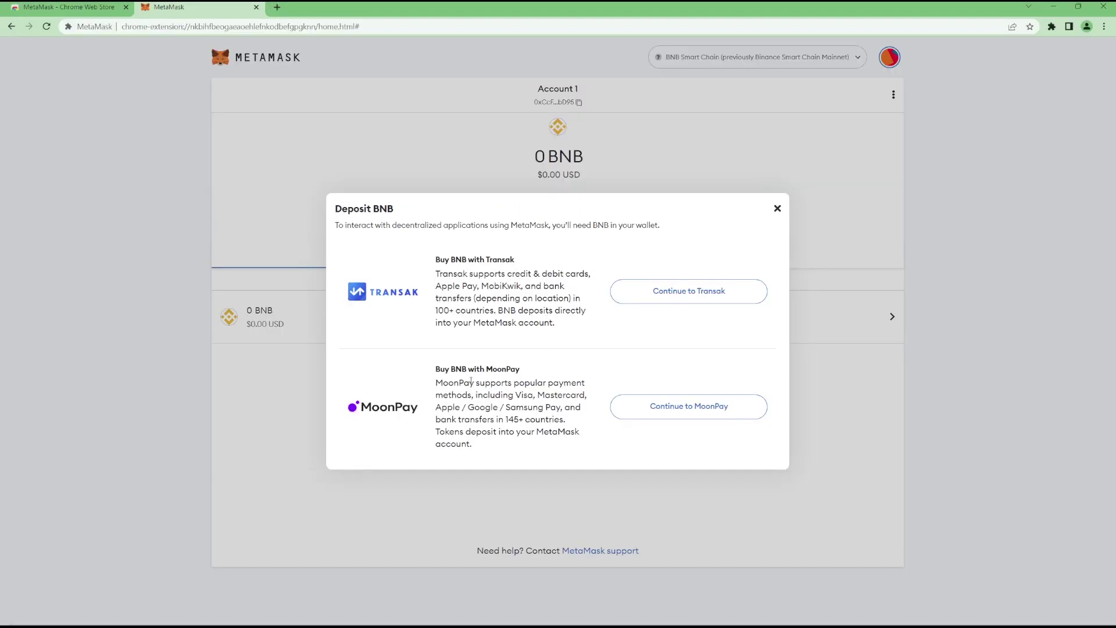
left_click_drag(436, 370, 487, 369)
left_click(504, 369)
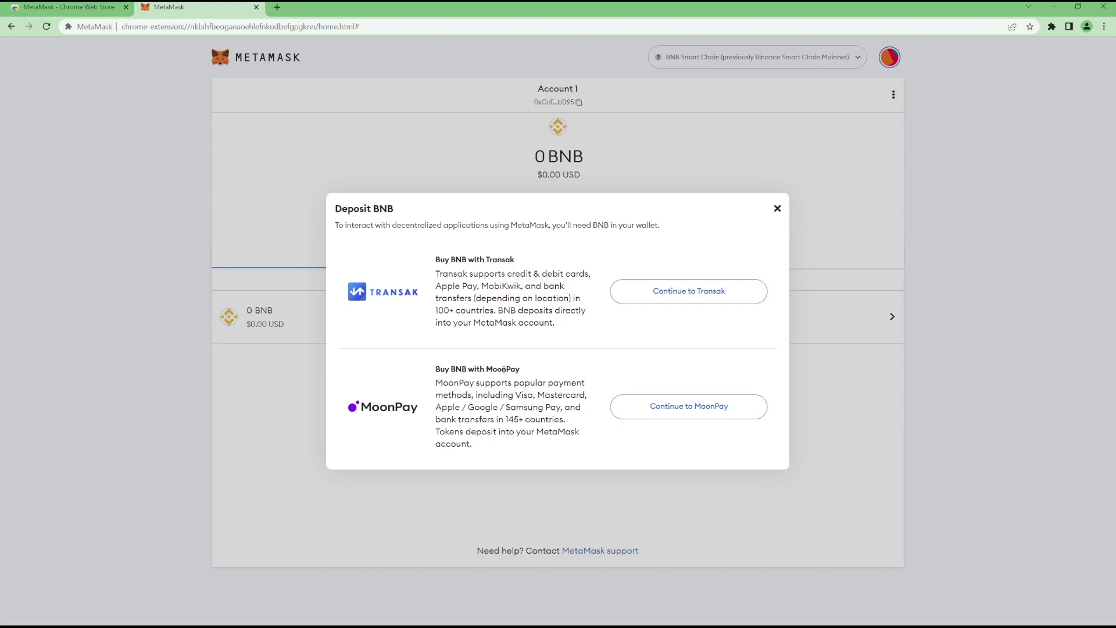
Continue to MoonPay and change the spend currency from GBP to US Dollar
left_click(688, 407)
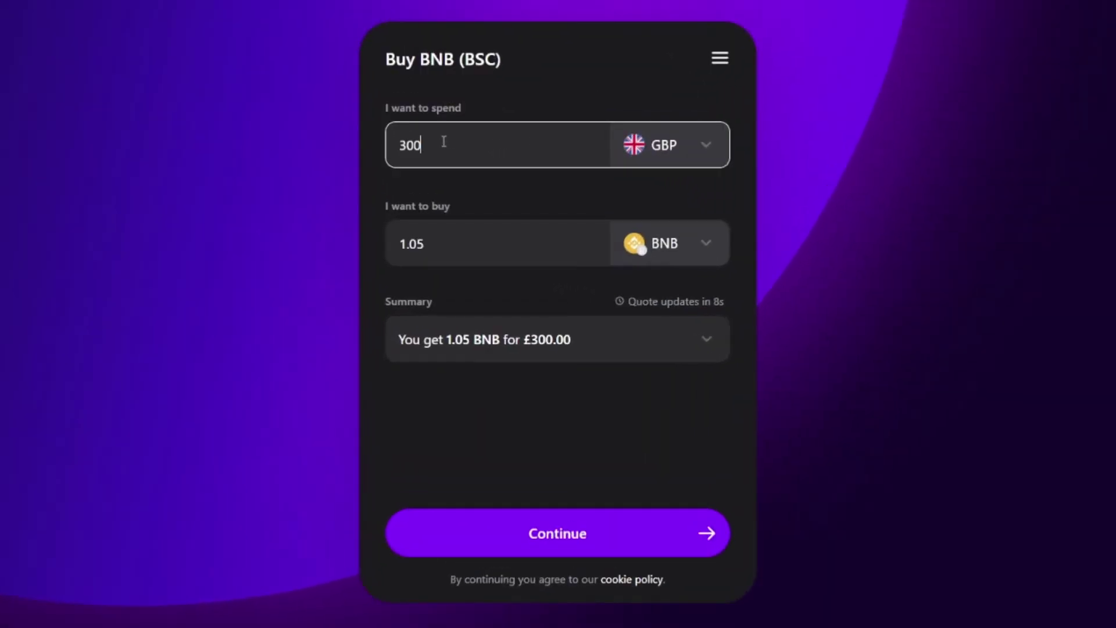
double_click(443, 141)
left_click(486, 142)
left_click(671, 157)
scroll(547, 267, "down", 4)
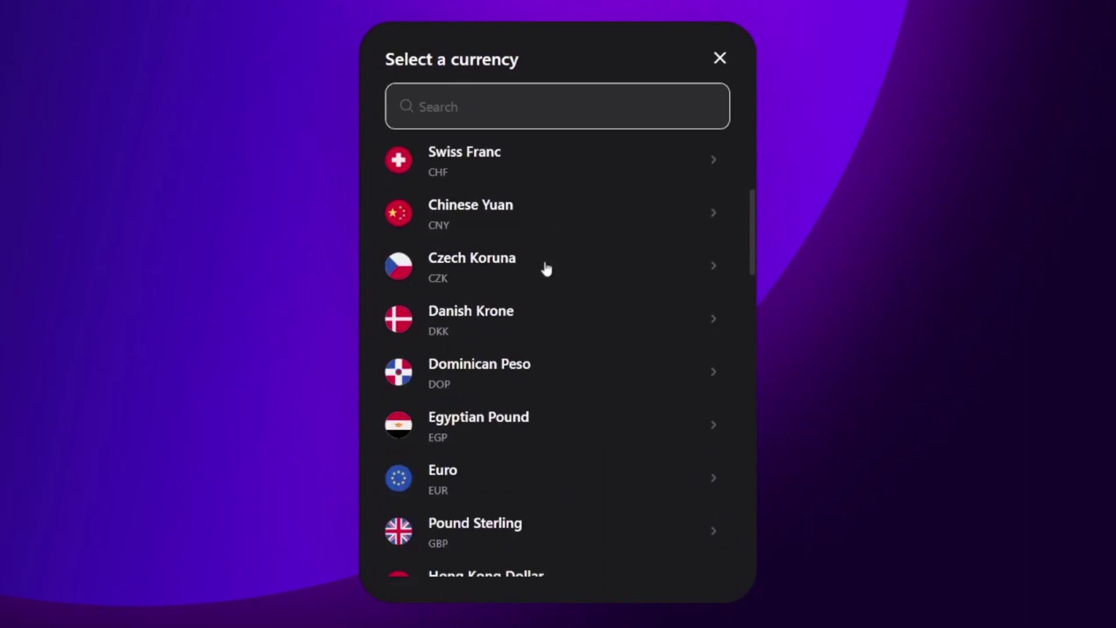
scroll(546, 268, "down", 15)
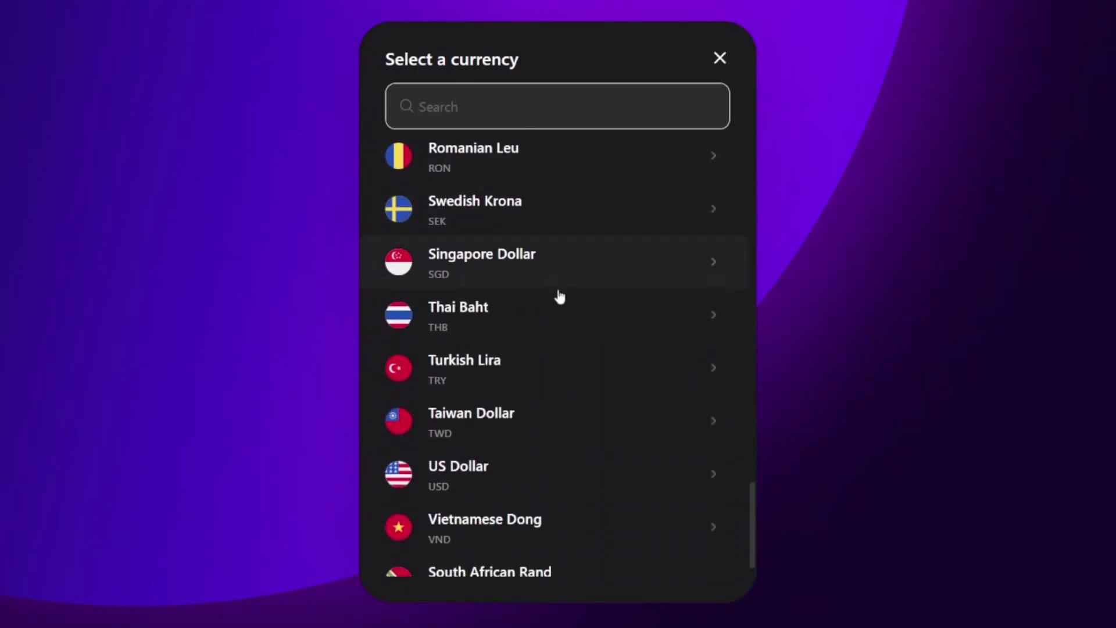
scroll(549, 372, "down", 1)
left_click(533, 455)
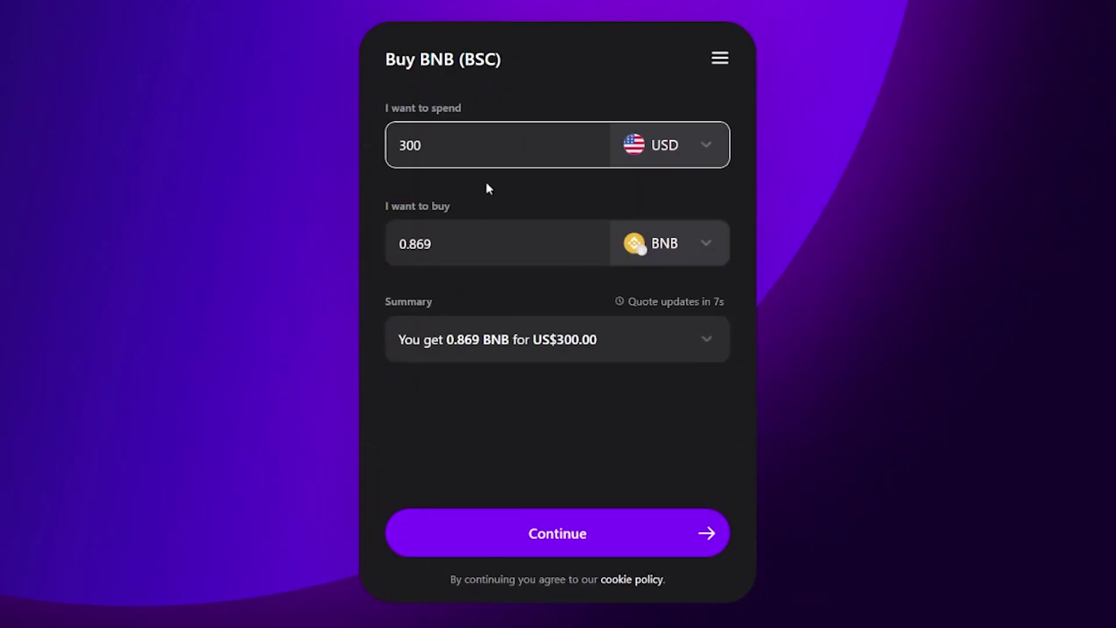
Set the spend amount to 335 USD, quoting about 0.971 BNB
key("BackSpace")
key("BackSpace")
key("BackSpace")
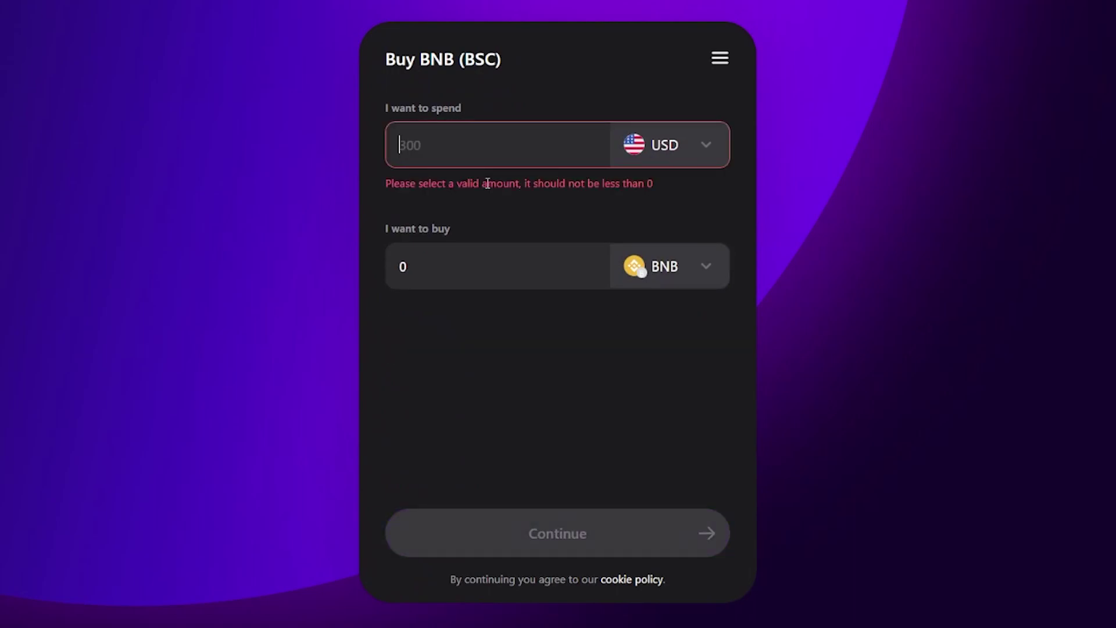
type("330")
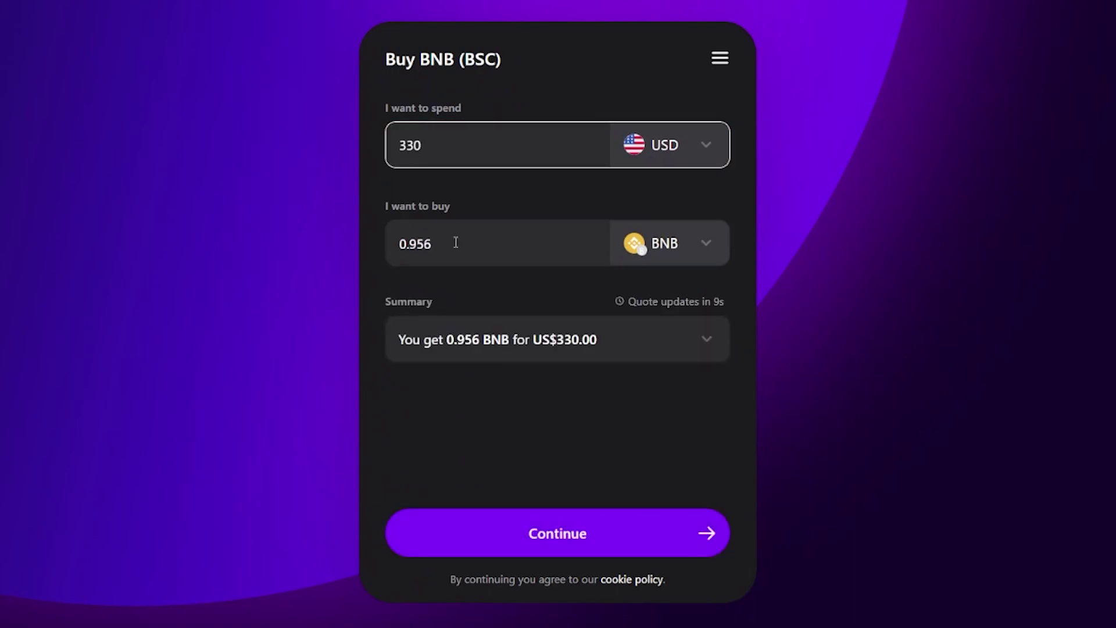
key("BackSpace")
type("5")
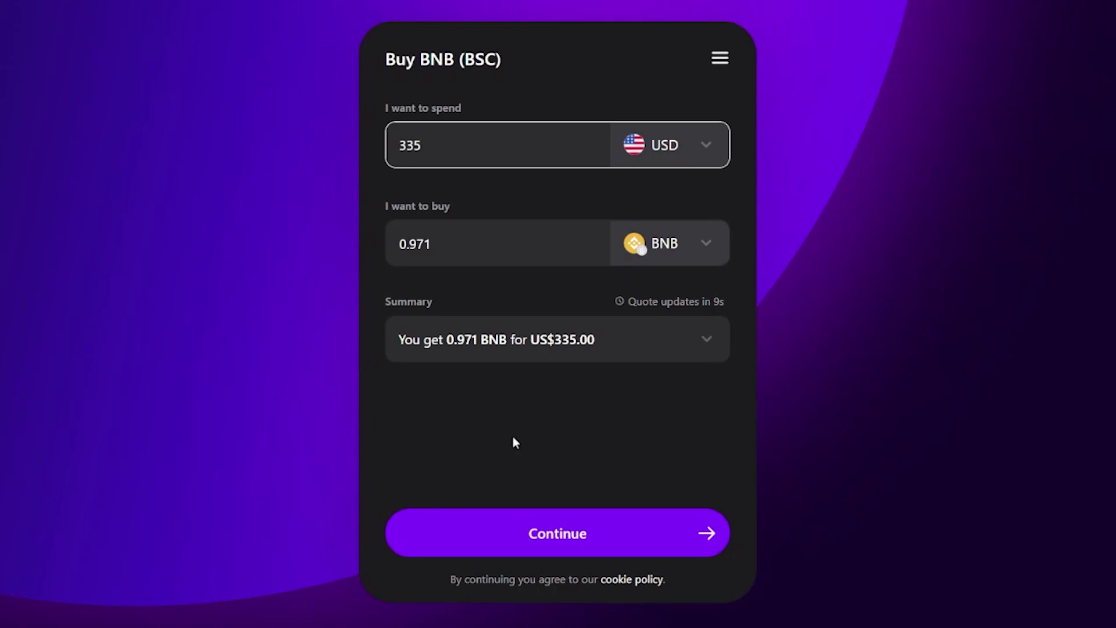
left_click(515, 442)
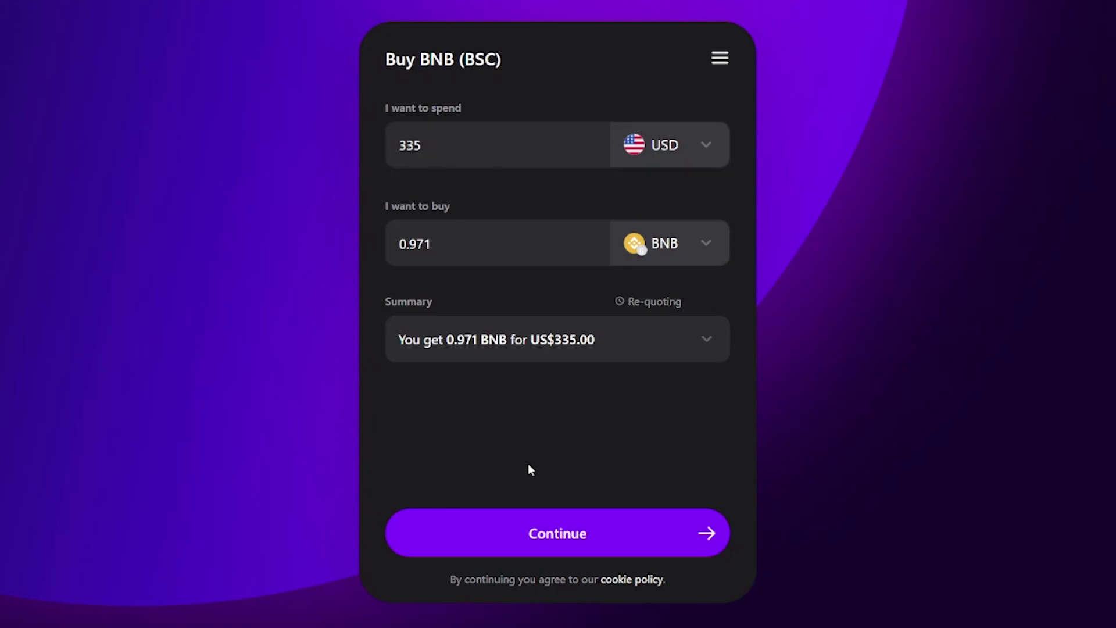
Continue to MoonPay checkout and sign in with the user's e-mail address
left_click(557, 533)
left_click(562, 303)
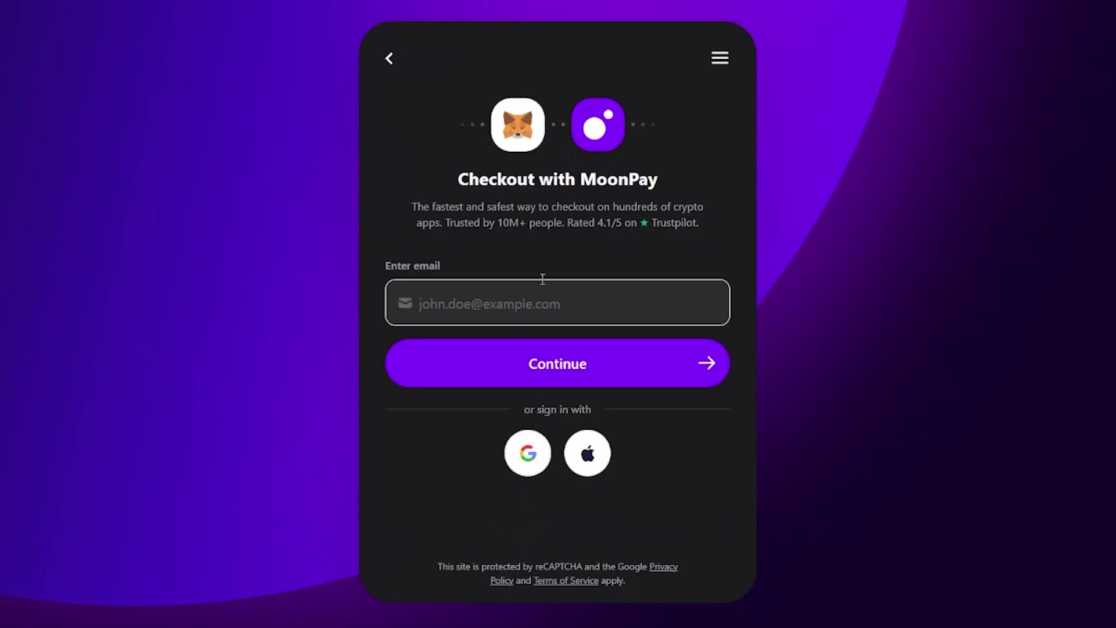
key("Return")
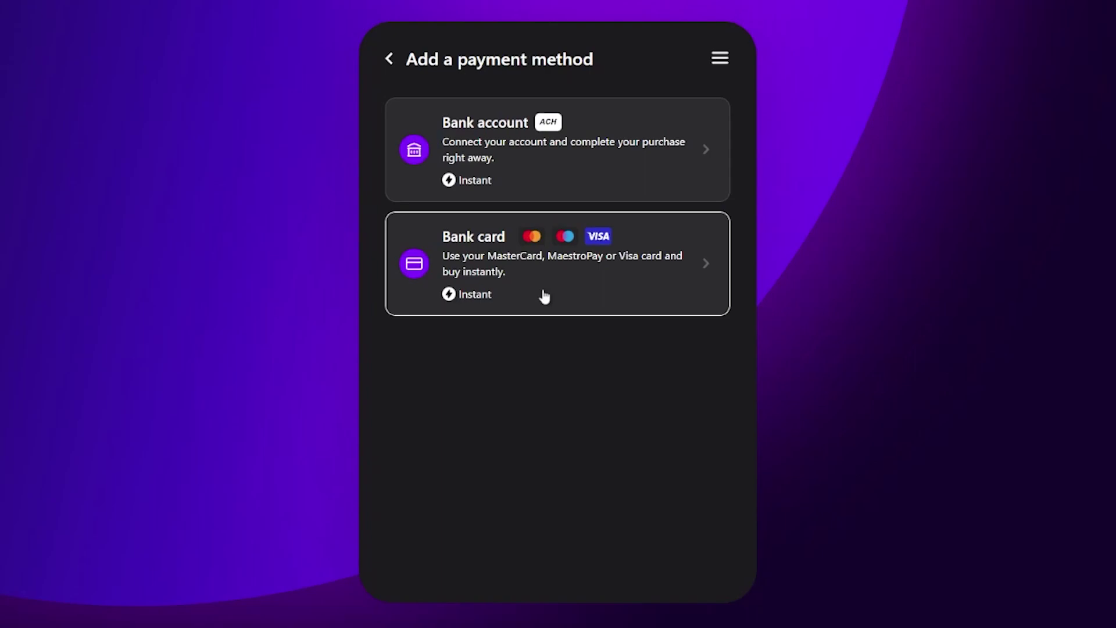
Choose bank card payment and begin filling the first and last name fields
left_click(532, 272)
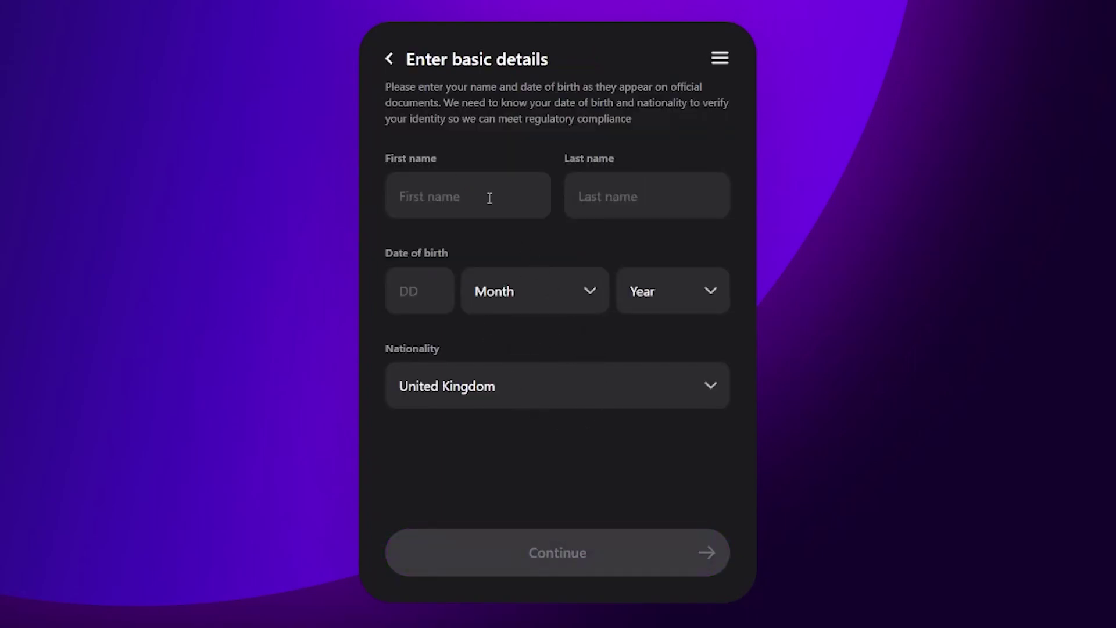
left_click(456, 197)
left_click(656, 199)
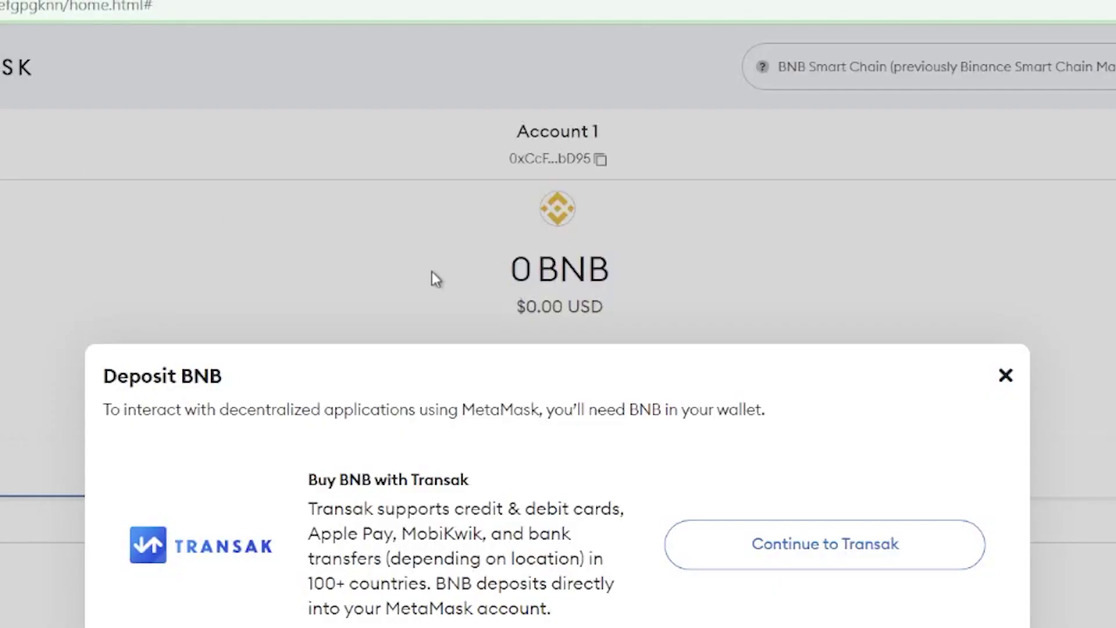
Close the Deposit BNB options, copy the account address, and check the 1 BNB balance
left_click(1005, 375)
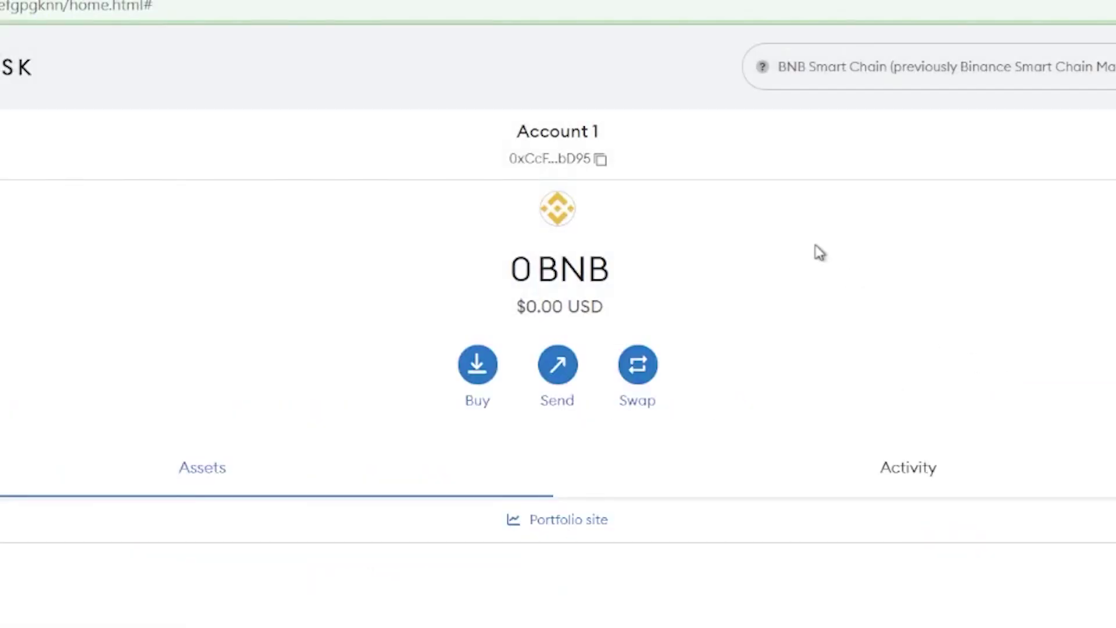
left_click(557, 142)
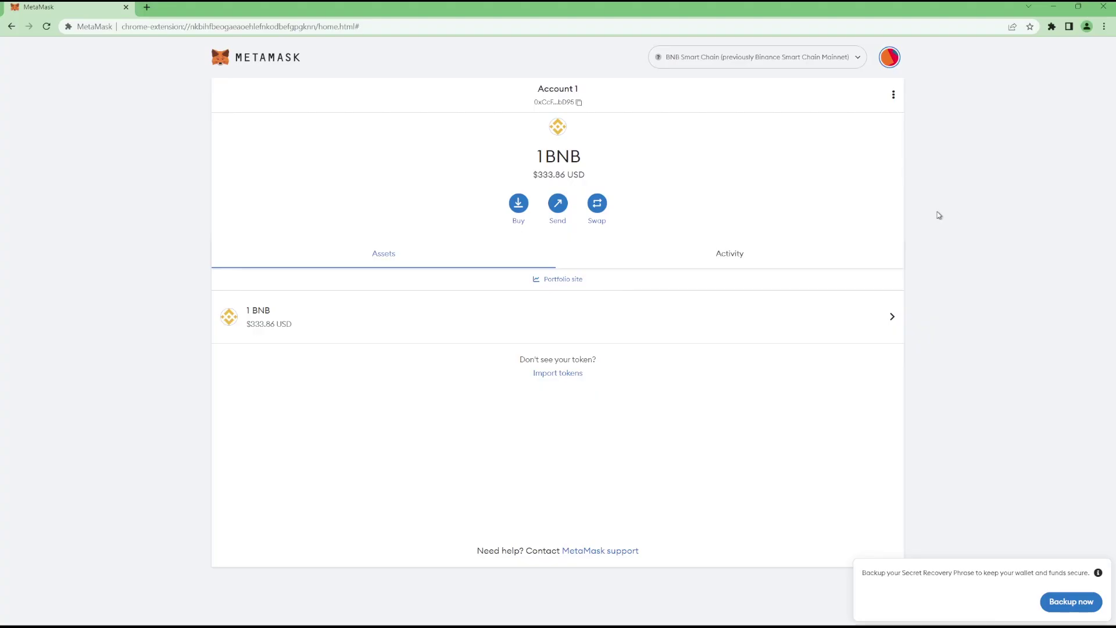
left_click_drag(531, 160, 560, 175)
left_click(547, 177)
Clear the USD balance highlight and start a token search on PooCoin
left_click(571, 177)
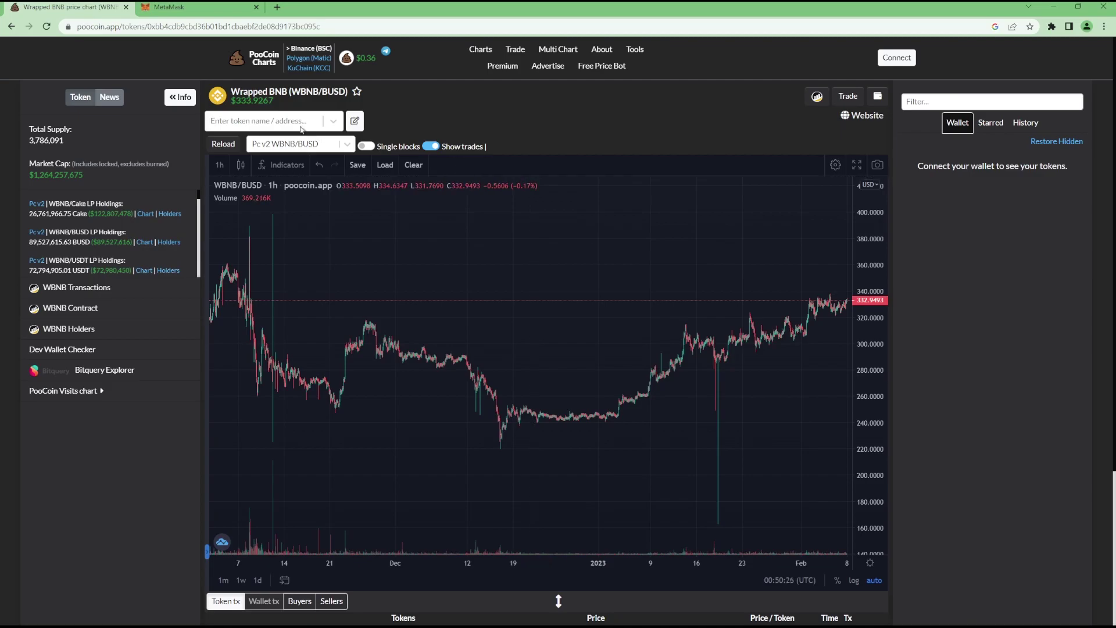
left_click(267, 120)
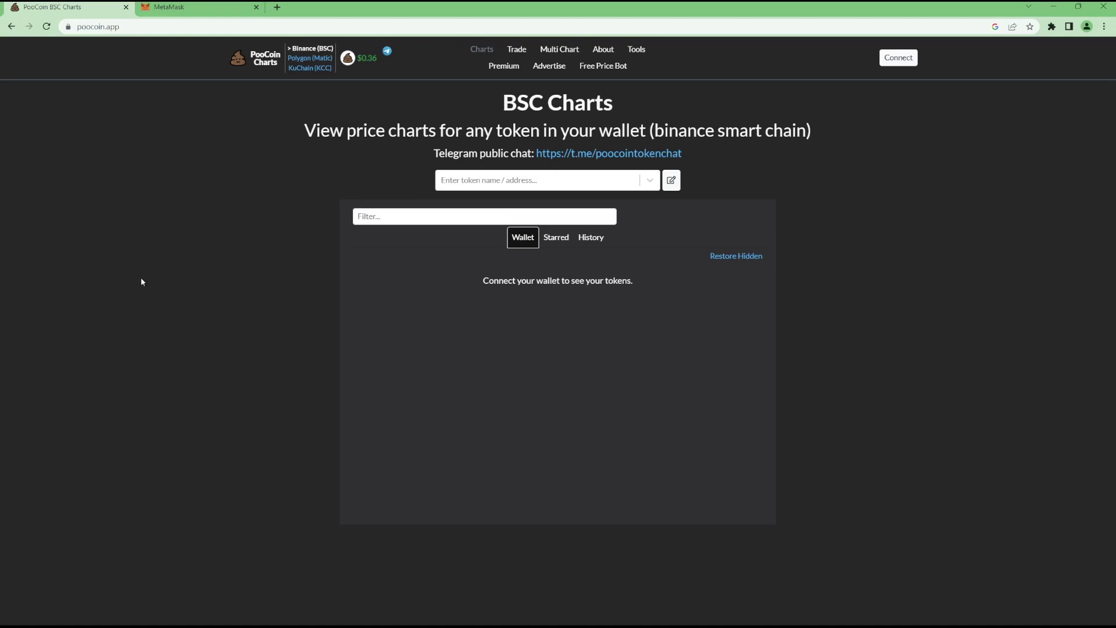
Search PooCoin by the pasted POOCOIN contract address and open its price chart
left_click(546, 181)
key("ctrl+v")
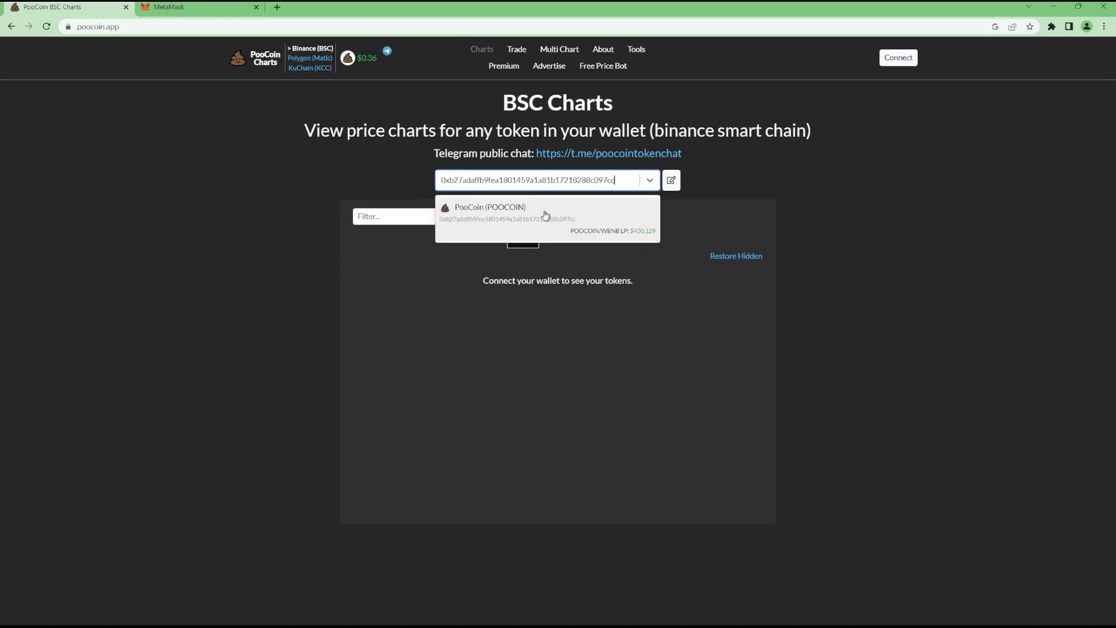
left_click(546, 213)
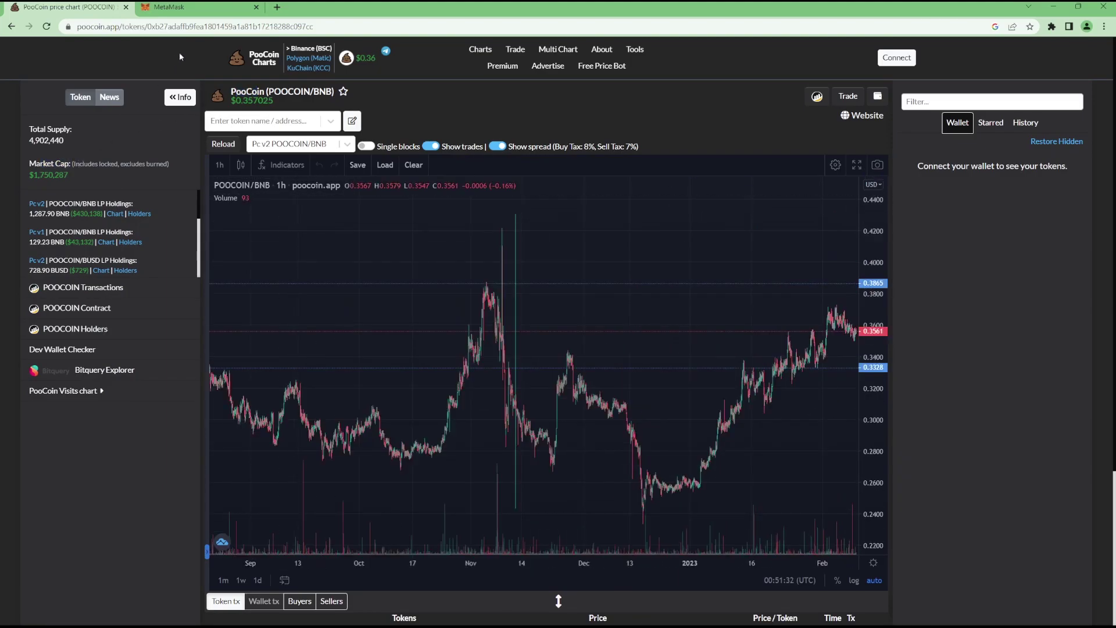
Review the chart page's web address and the POOCOIN market cap figure
left_click(201, 27)
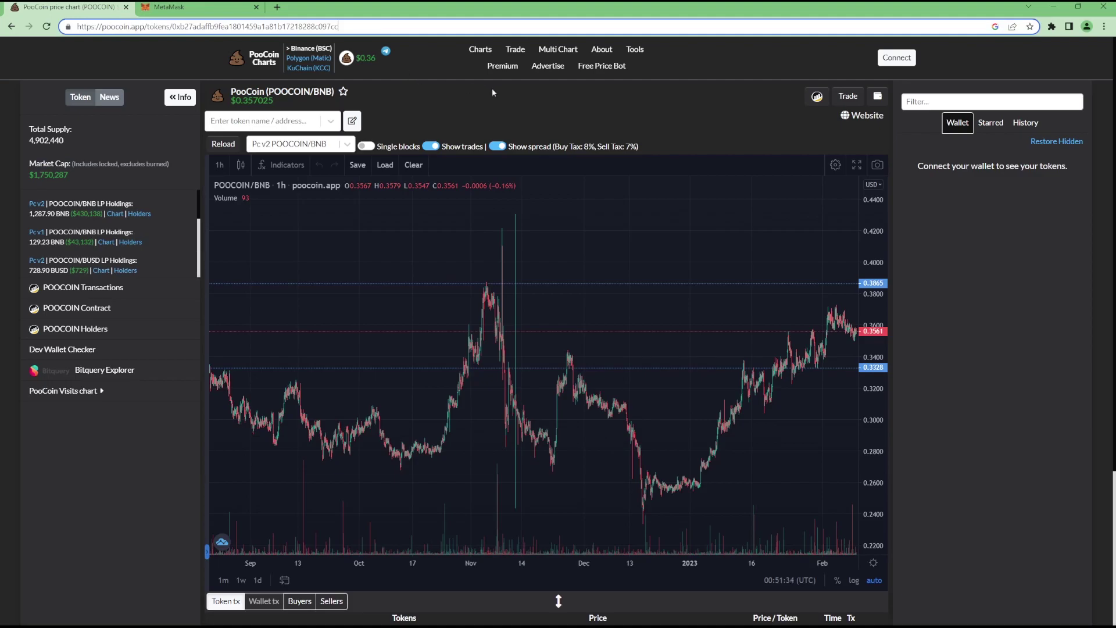
left_click(540, 112)
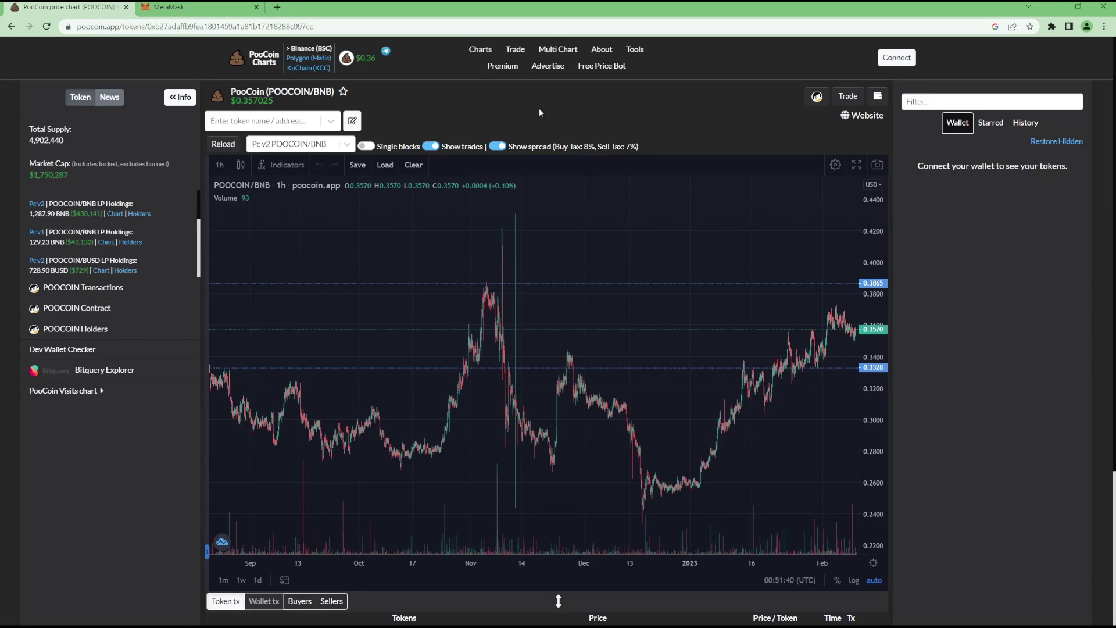
scroll(587, 293, "down", 2)
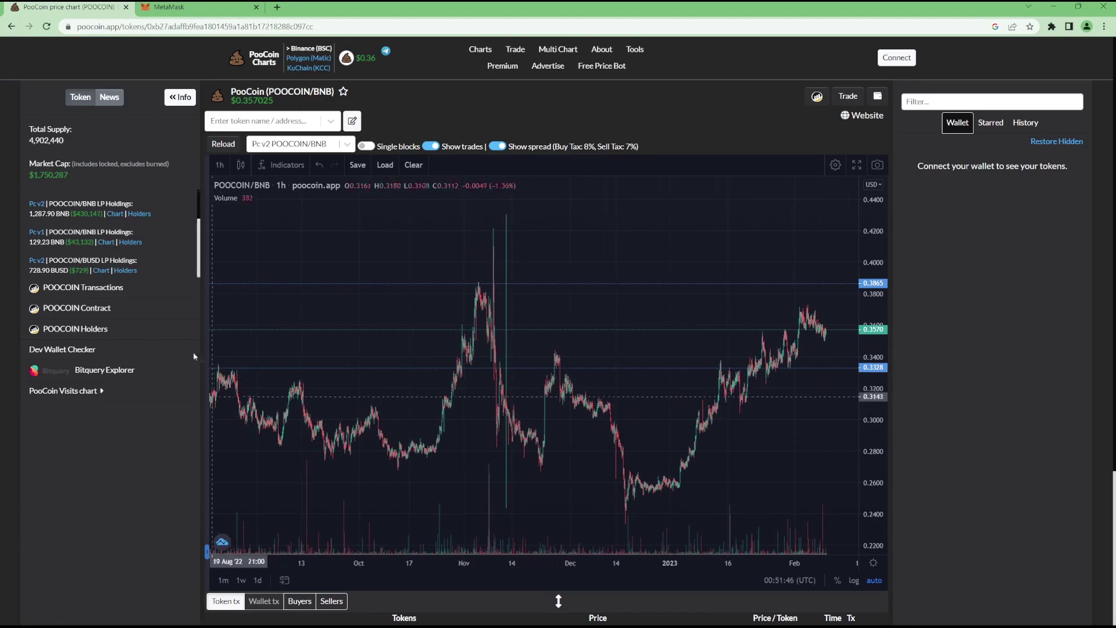
left_click_drag(28, 175, 54, 175)
left_click(244, 107)
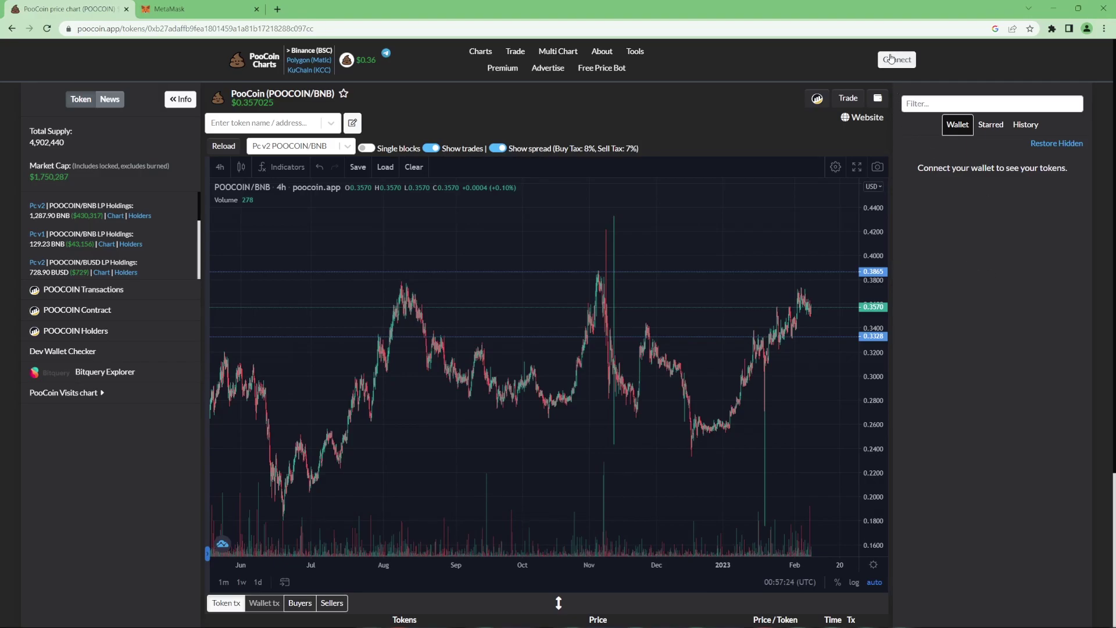
Connect MetaMask Account 1 to PooCoin so the wallet panel shows 1.00 BNB ($333.93)
left_click(898, 60)
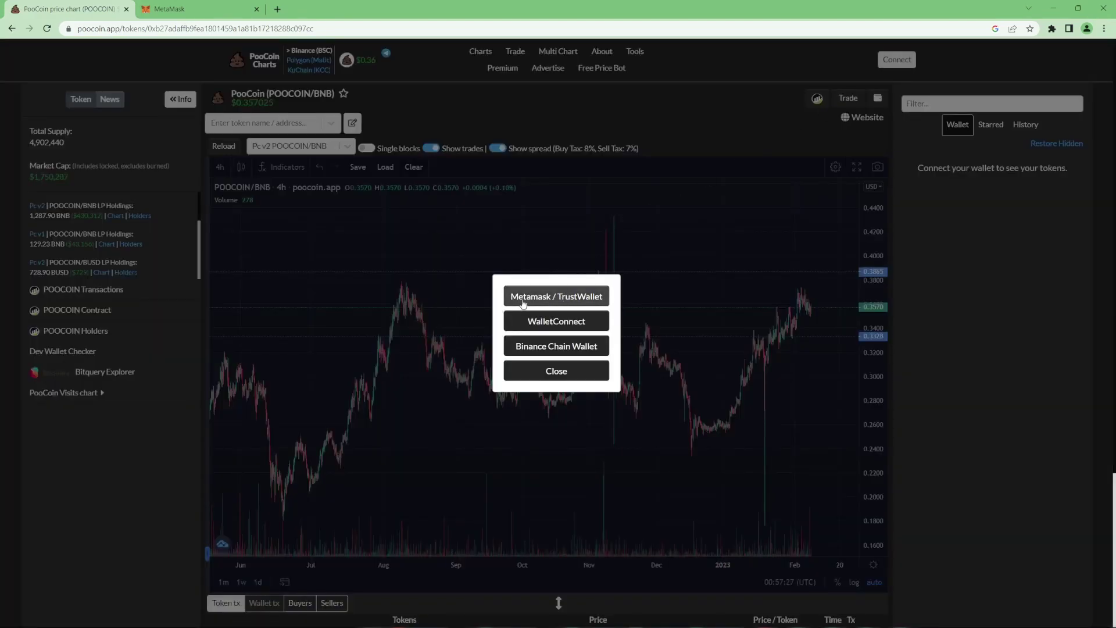
left_click(552, 296)
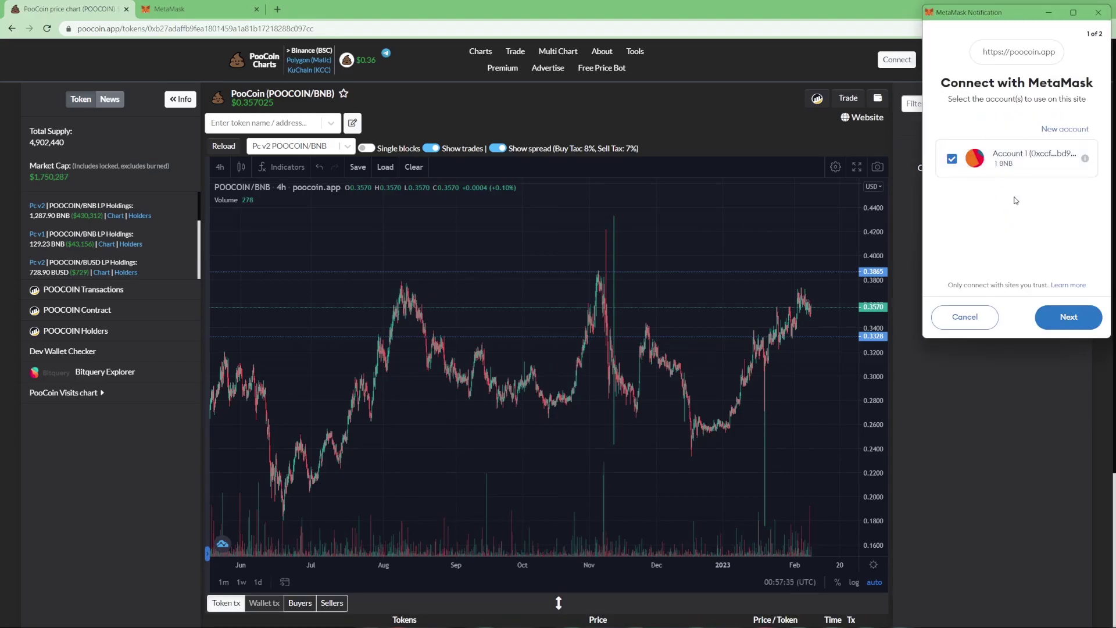
left_click(1066, 318)
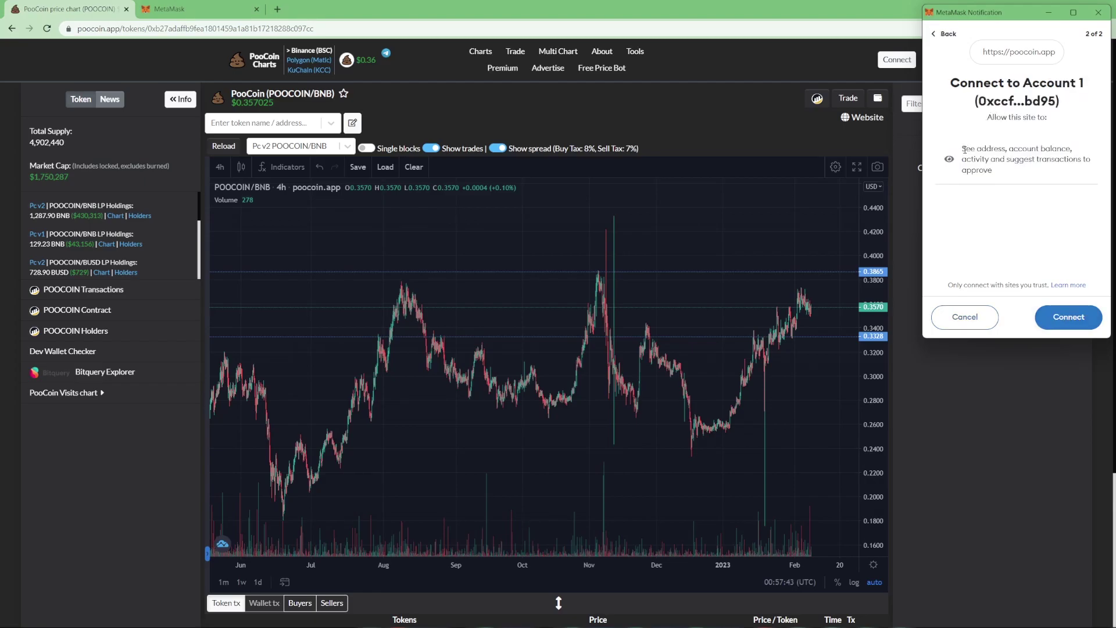
left_click_drag(963, 151, 1020, 150)
left_click(1020, 149)
left_click_drag(1009, 160, 1045, 160)
left_click(1026, 164)
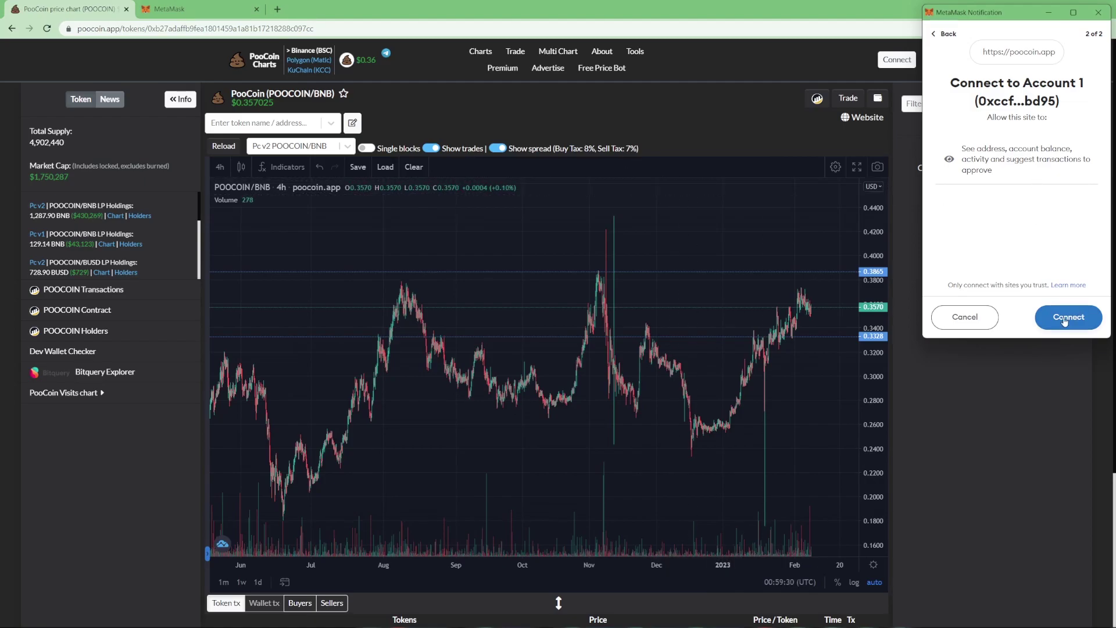
left_click(1064, 317)
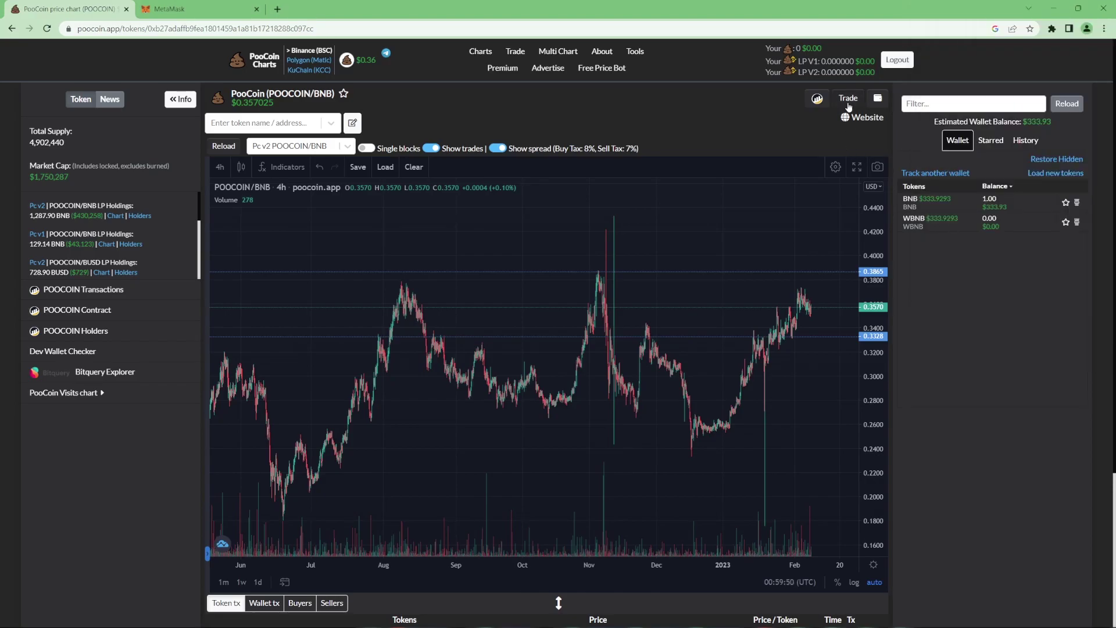
Enter 0.5 BNB in the swap panel and review the expected and minimum POOCOIN received
left_click(847, 101)
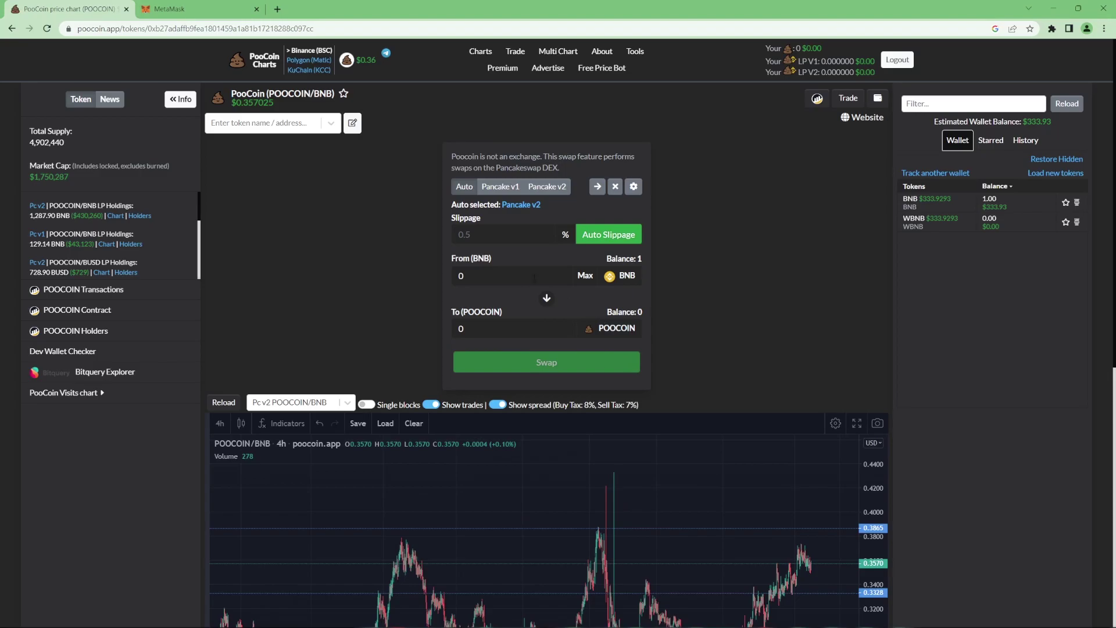
left_click(502, 280)
type("0.5")
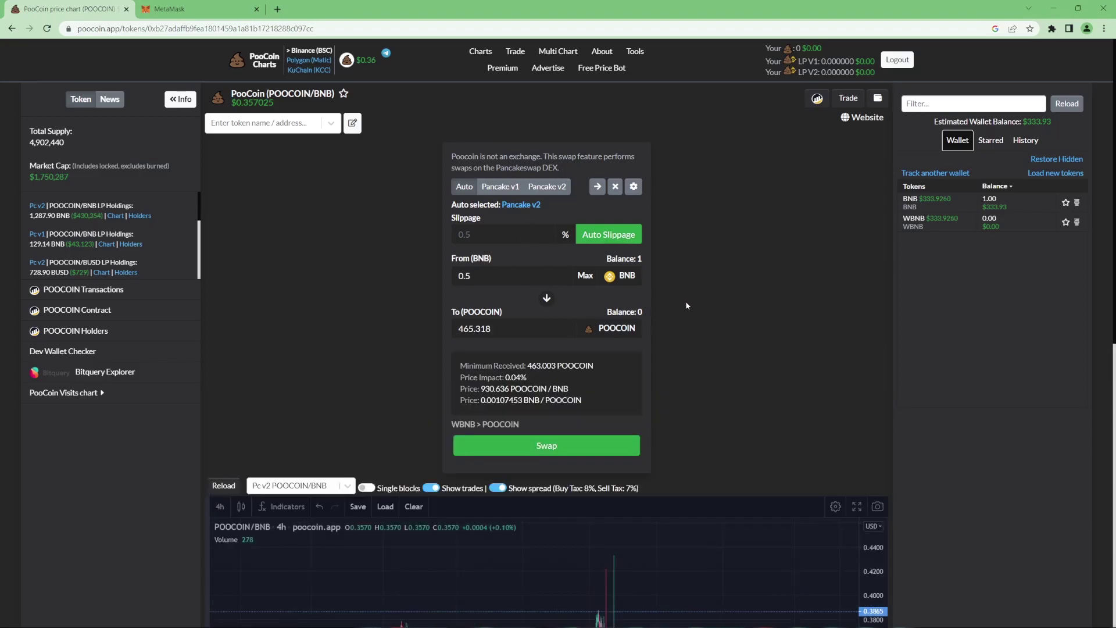
scroll(685, 301, "down", 3)
scroll(685, 301, "up", 3)
left_click_drag(491, 329, 458, 328)
left_click(469, 328)
left_click_drag(527, 365, 541, 366)
left_click(540, 366)
Swap the 0.5 BNB for POOCOIN and confirm it in MetaMask, leaving 428.094 POOCOIN
left_click(558, 444)
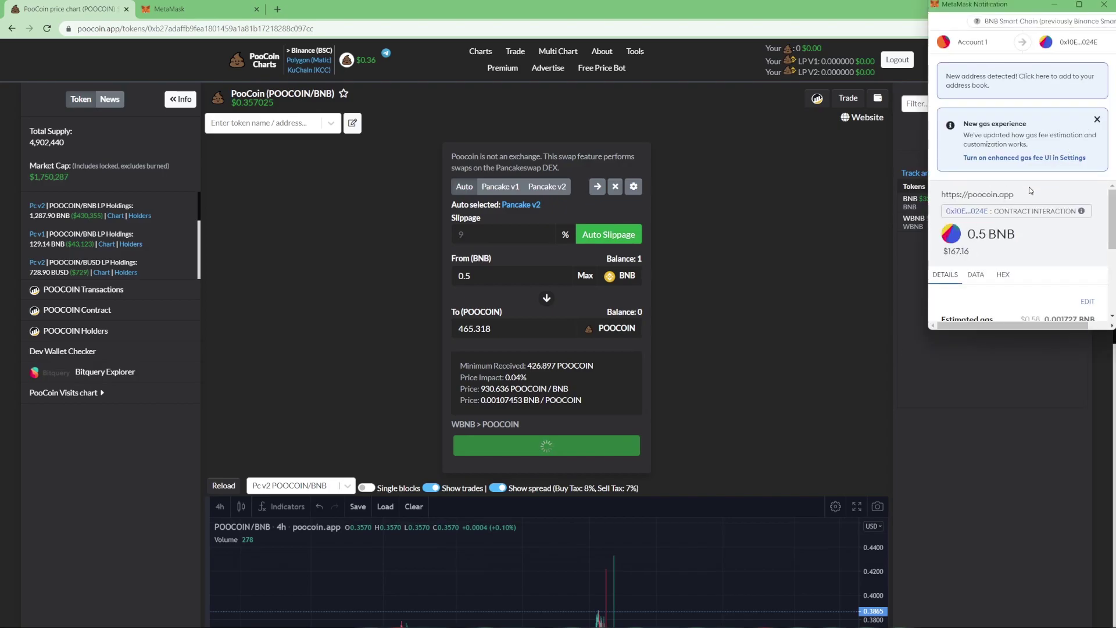
scroll(1029, 187, "down", 2)
scroll(1029, 205, "down", 2)
scroll(1035, 244, "up", 5)
scroll(1039, 280, "down", 3)
scroll(1023, 256, "up", 4)
scroll(1051, 226, "down", 5)
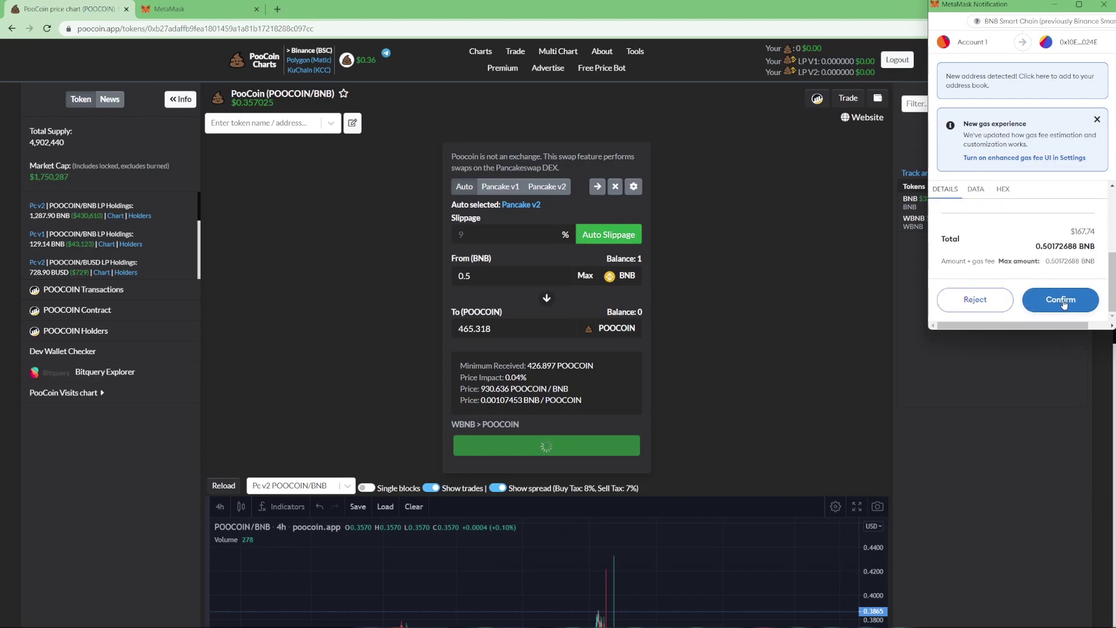
left_click(1062, 299)
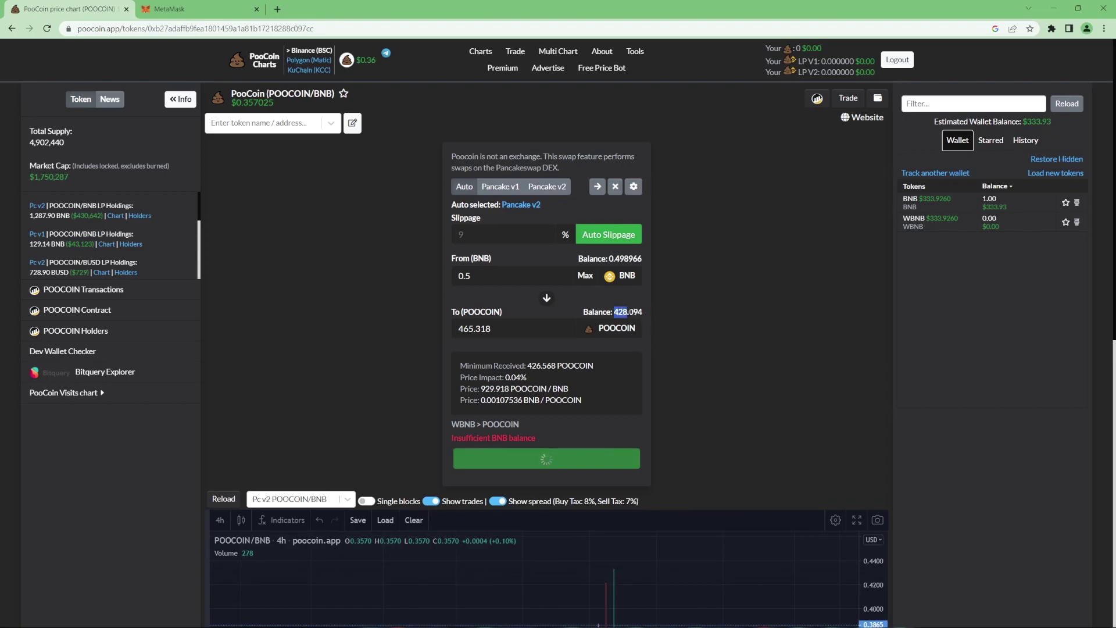
Reverse the swap and fill in all 428.094 POOCOIN, quoted at about 0.457717 BNB
left_click(546, 299)
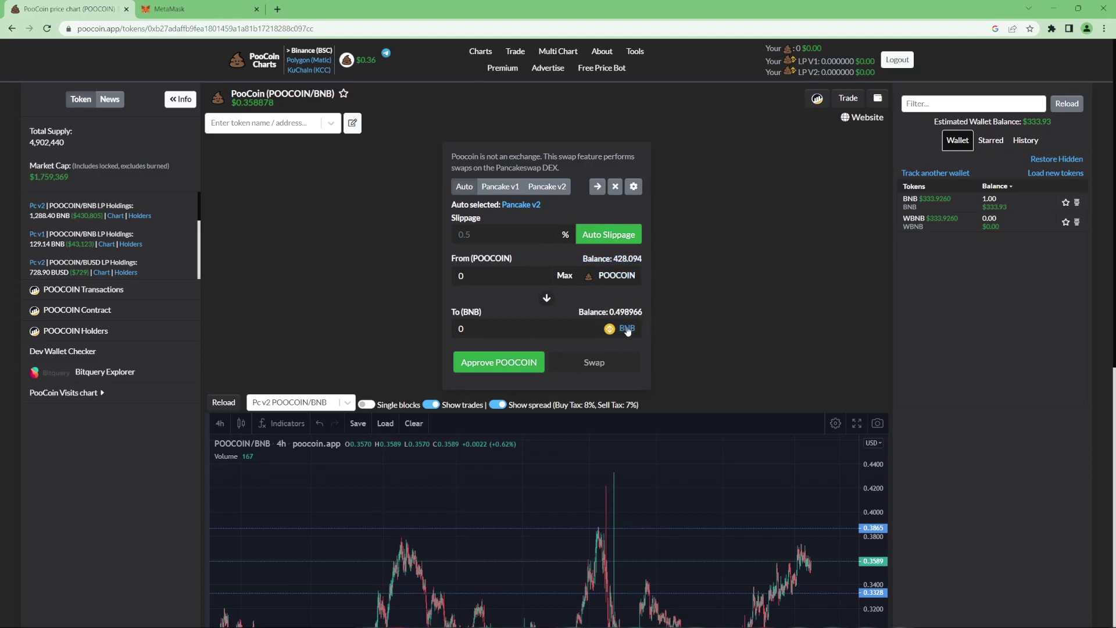
left_click(621, 260)
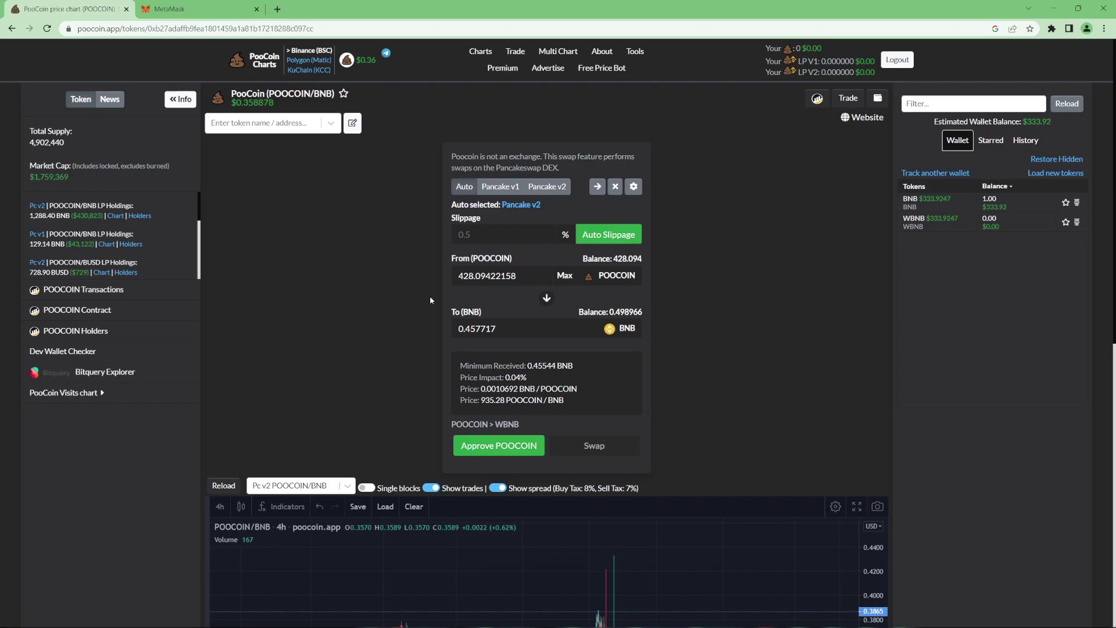
left_click_drag(516, 275, 456, 276)
left_click_drag(497, 328, 457, 329)
left_click(386, 326)
Approve POOCOIN token spending and confirm the approval in MetaMask
left_click(498, 445)
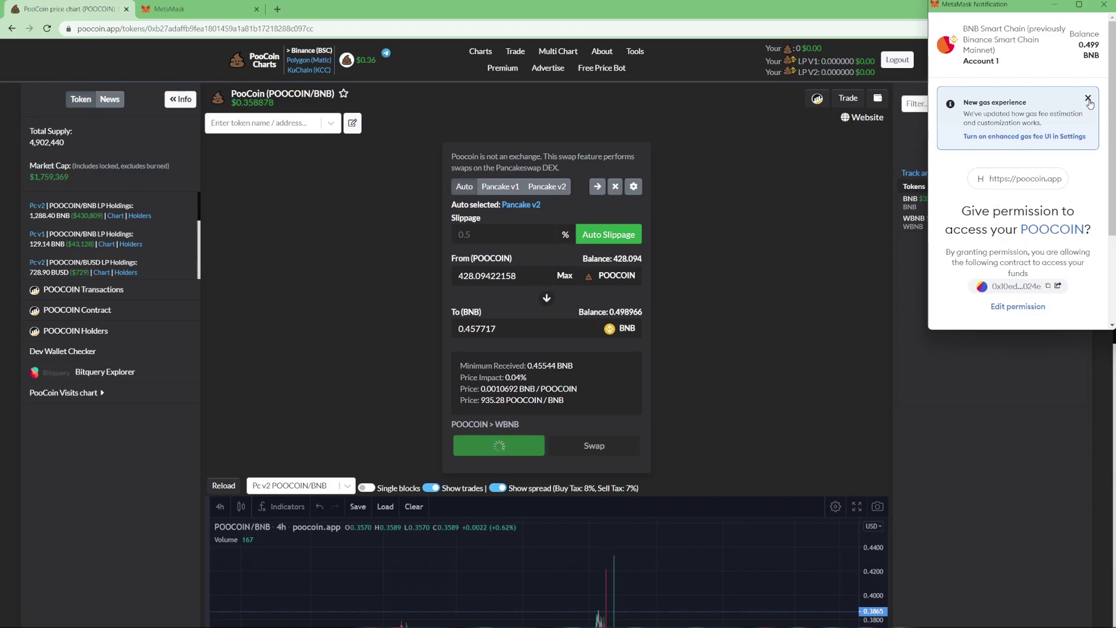
left_click(1088, 101)
scroll(1048, 282, "down", 2)
left_click(1063, 307)
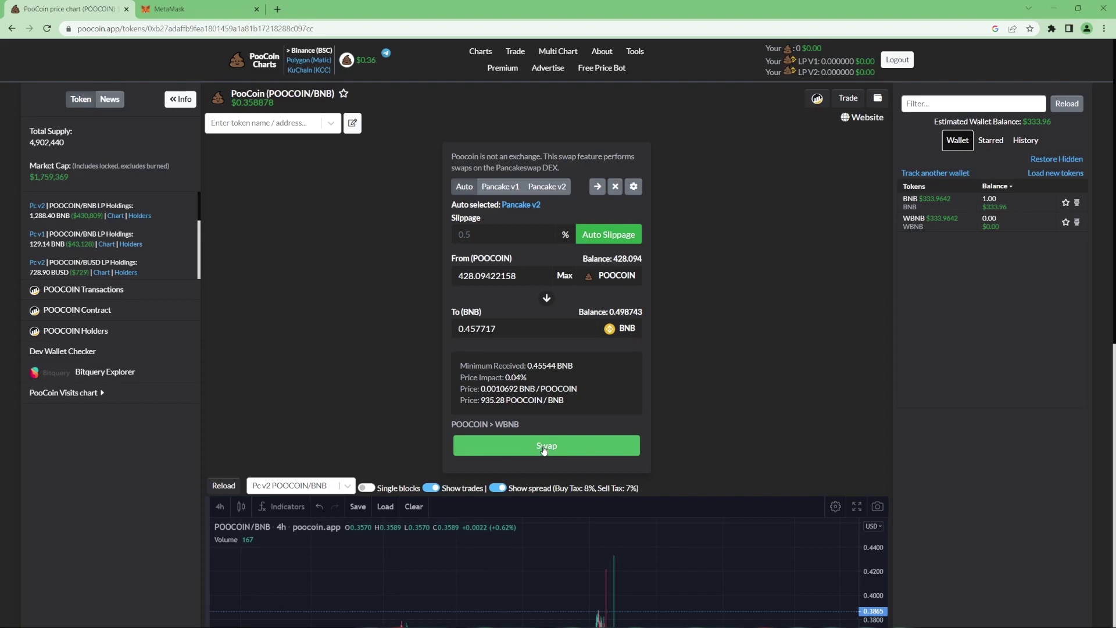
Sell the POOCOIN for BNB, leaving 0.92 BNB, and bring up PancakeSwap's Swap page
left_click(544, 451)
left_click(1060, 299)
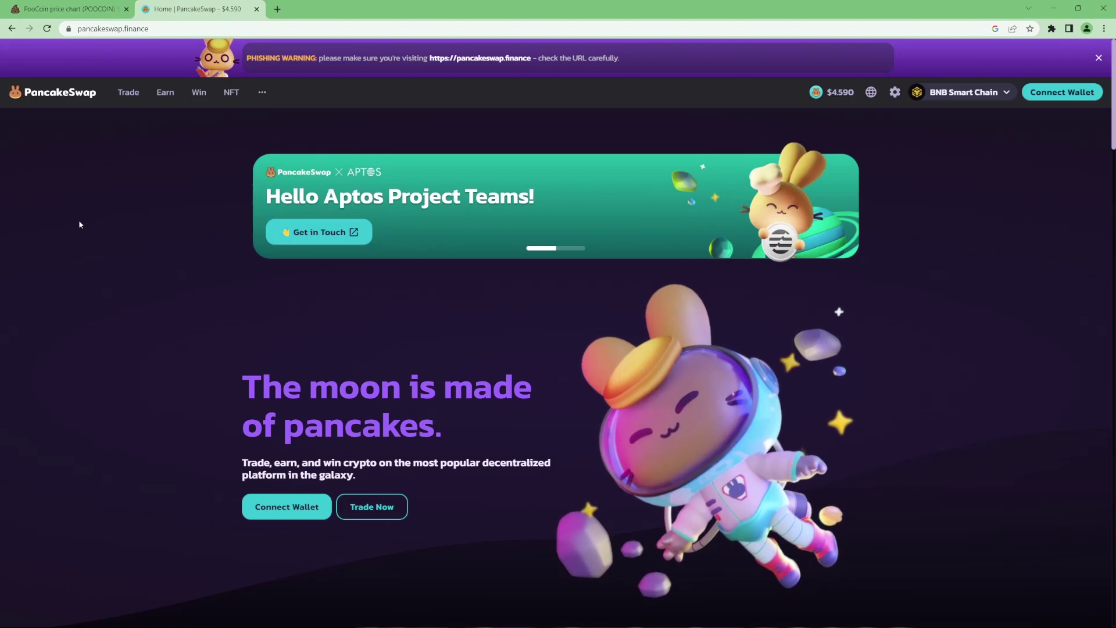
mouse_move(137, 102)
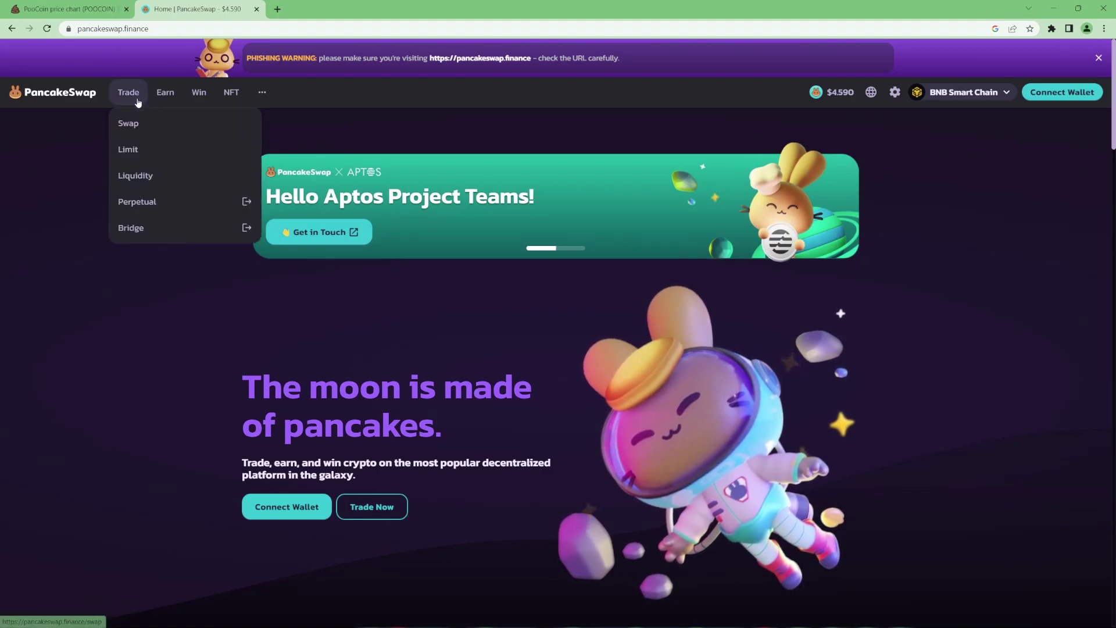
left_click(178, 125)
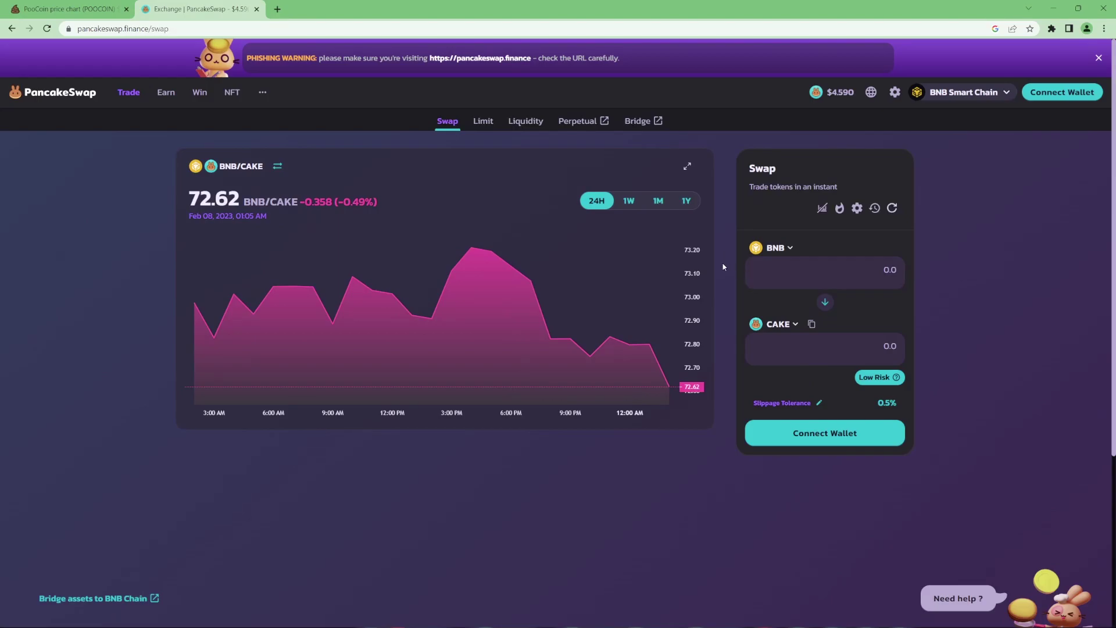
Connect MetaMask Account 1 to PancakeSwap via Injected, showing 0.923341 BNB, and open the receive-token selector
left_click(1098, 58)
left_click(1062, 54)
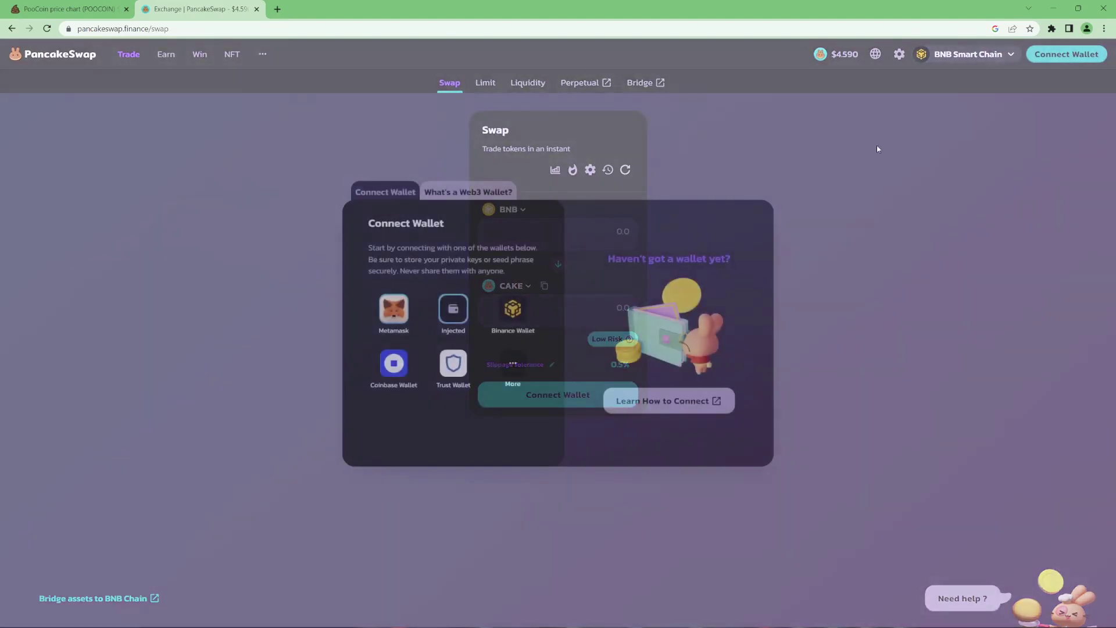
left_click(453, 308)
left_click(1074, 309)
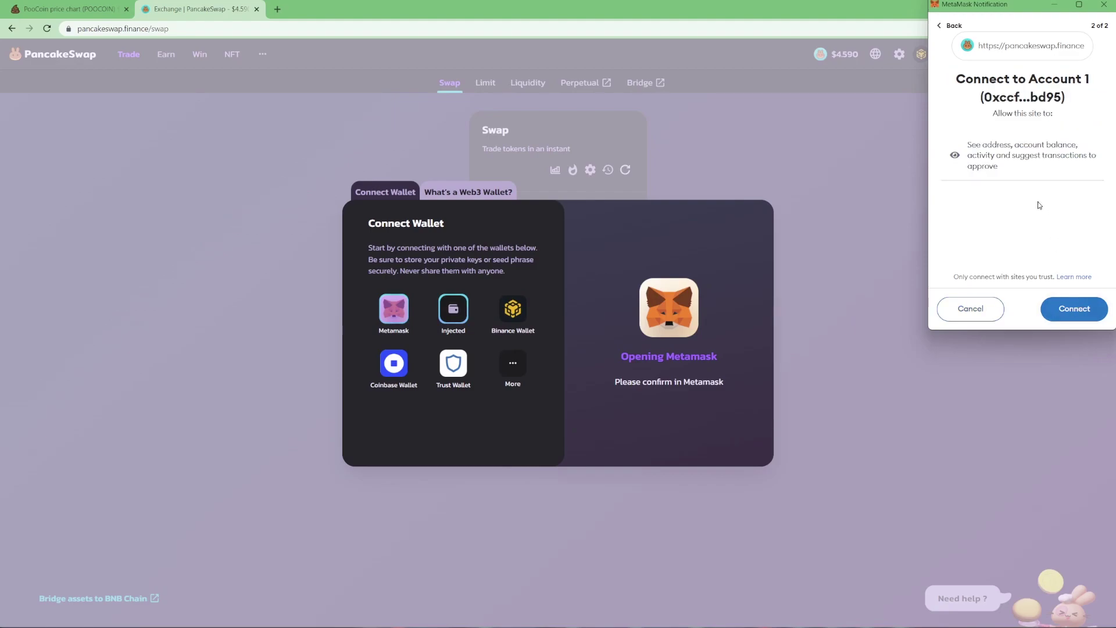
left_click(1072, 309)
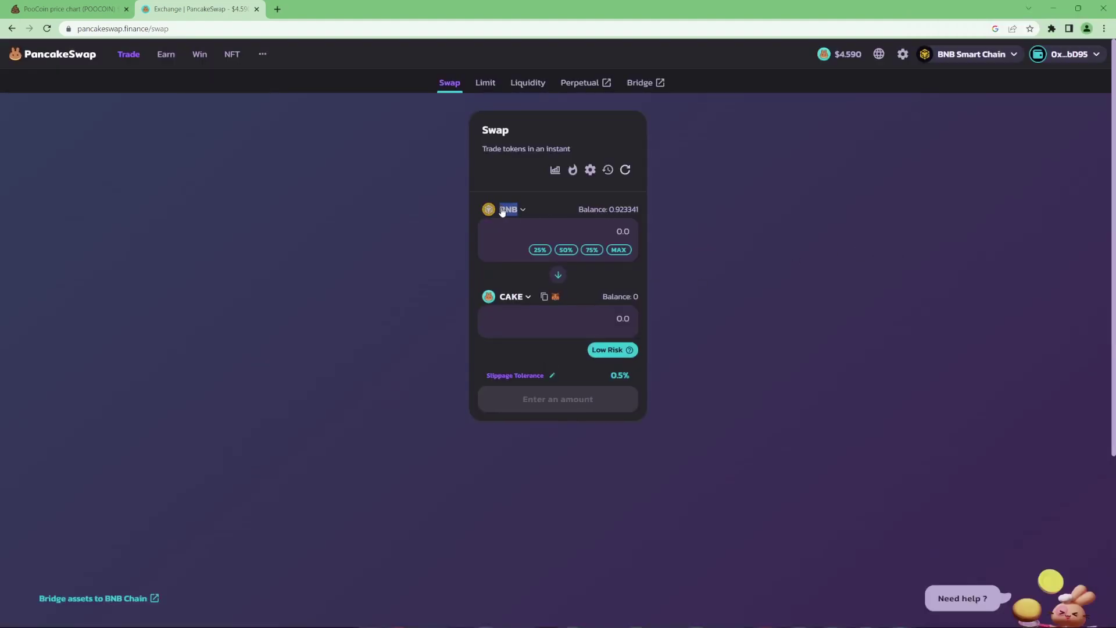
left_click(511, 298)
Copy POOCOIN's contract address from the PooCoin URL and import POOCOIN as PancakeSwap's receive token
left_click(70, 9)
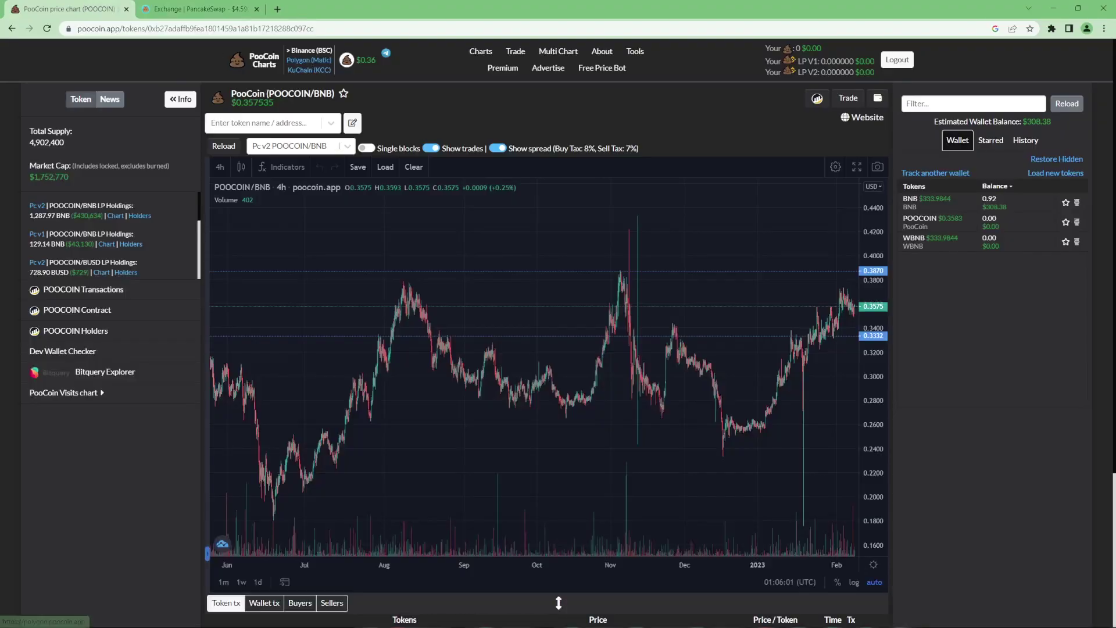
double_click(252, 29)
key("ctrl+c")
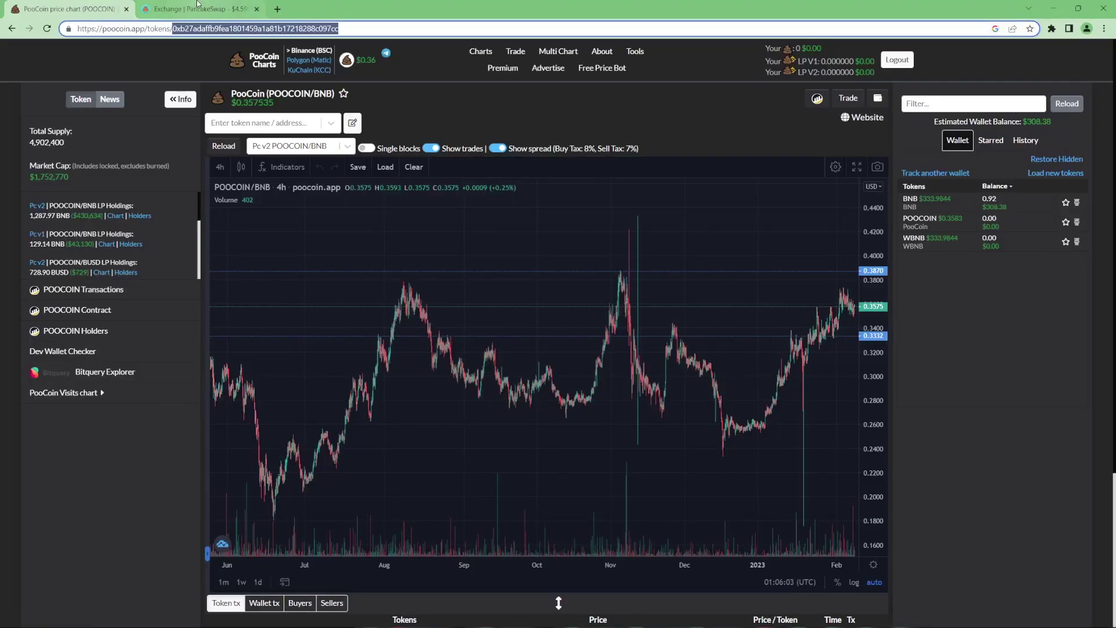
left_click(197, 9)
key("ctrl+v")
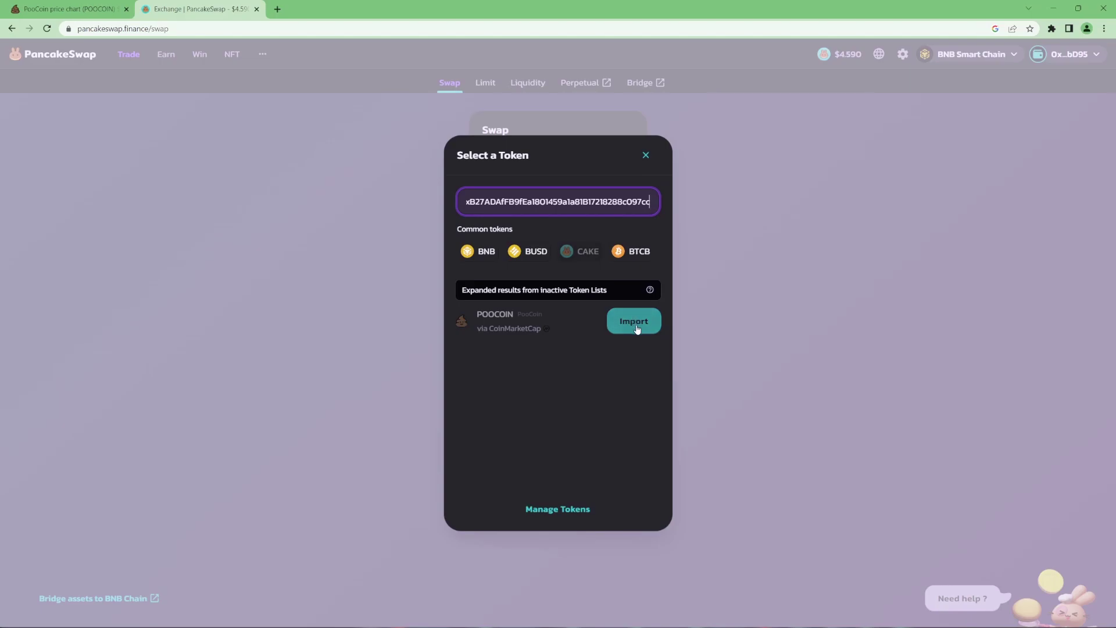
left_click(633, 320)
left_click(494, 442)
left_click(558, 478)
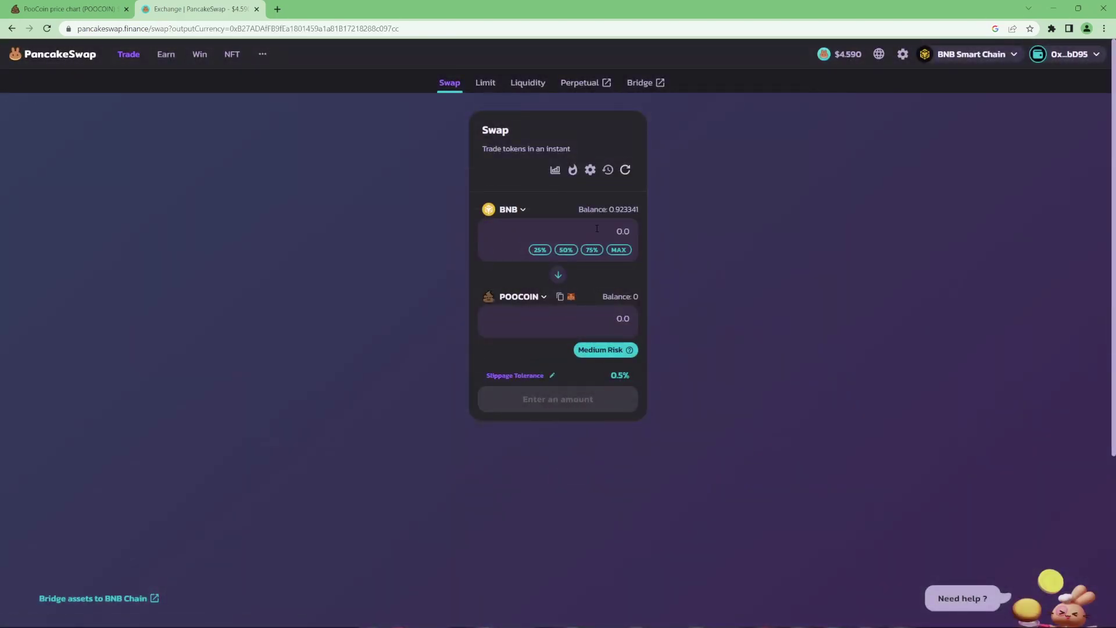
Enter 0.5 BNB (about $167.18) and review the 465.266 POOCOIN quote
left_click(604, 234)
type("0.5")
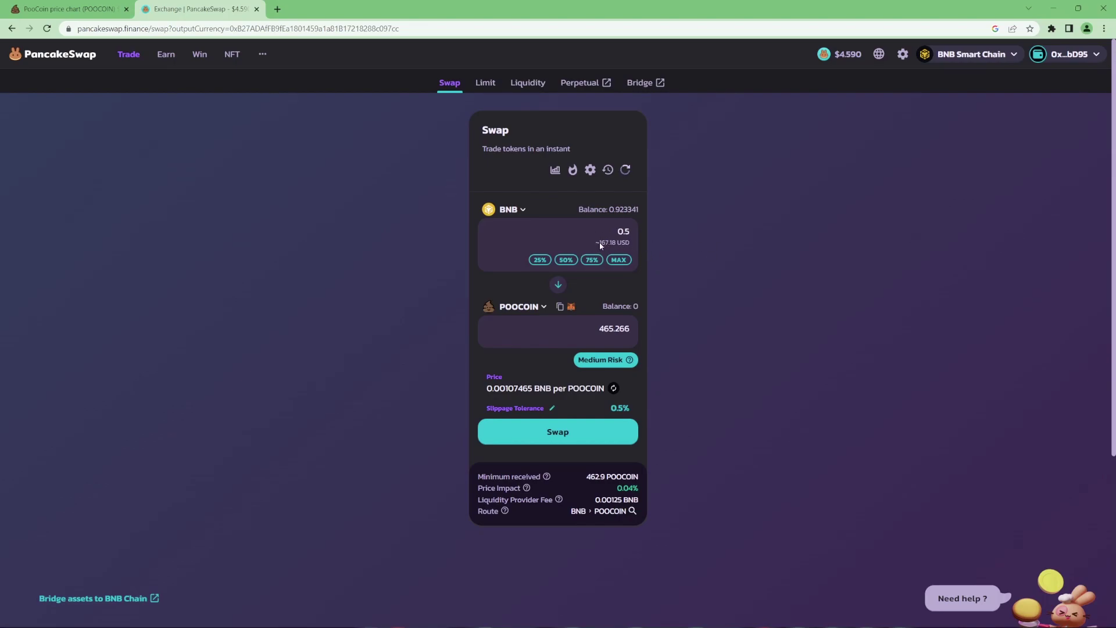
left_click_drag(599, 243, 615, 247)
left_click(615, 246)
key("ctrl+shift+Tab")
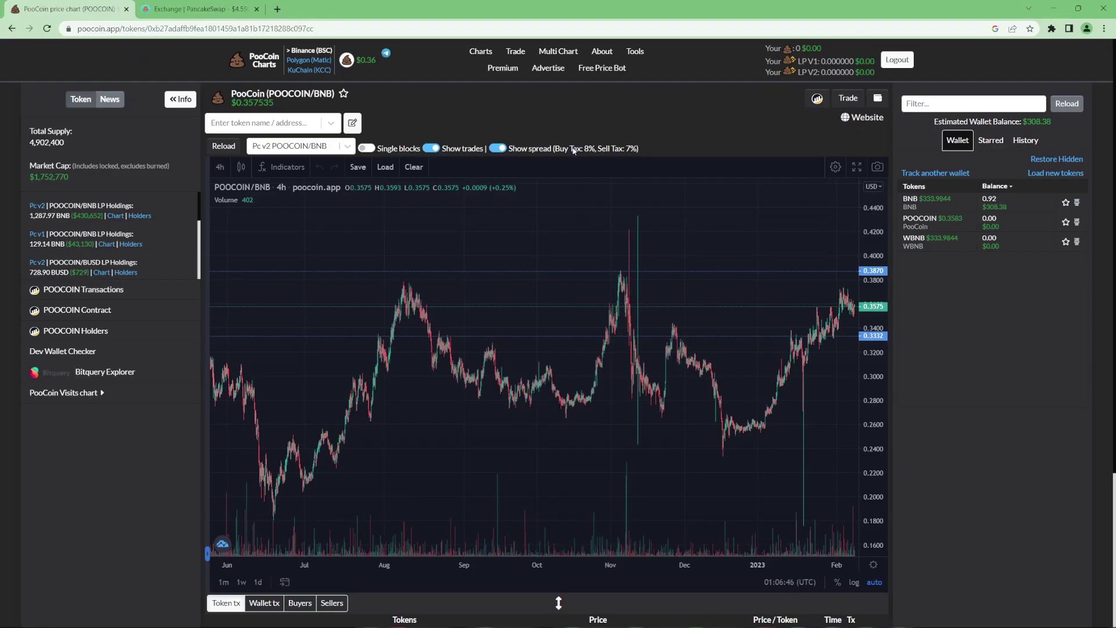
Toggle the chart's spread lines and note POOCOIN's 8% buy and 7% sell tax
left_click(557, 150)
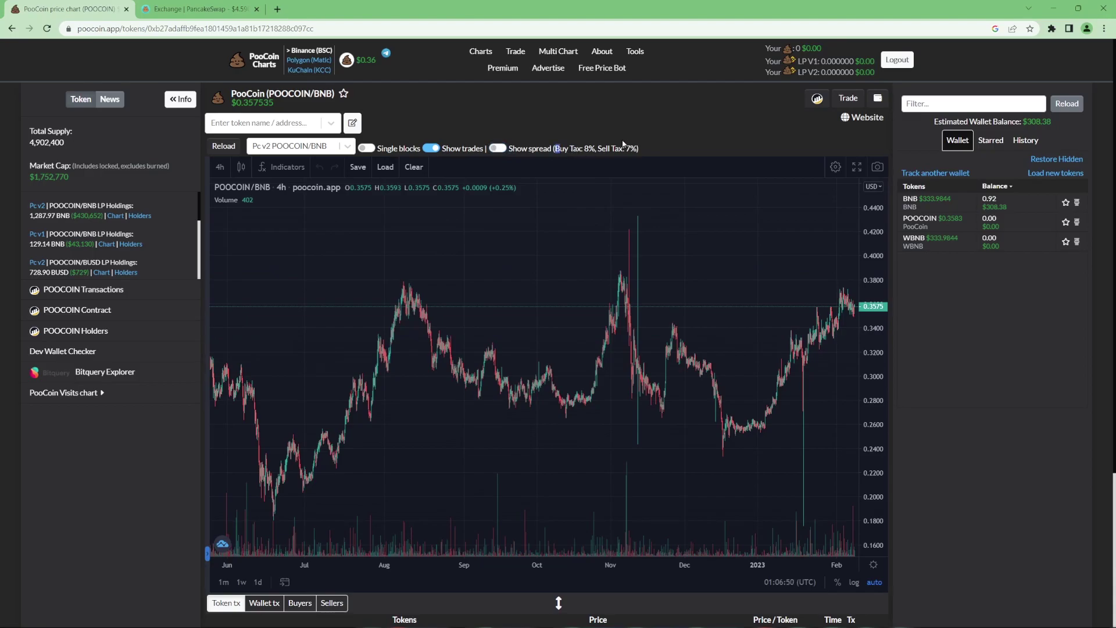
left_click_drag(554, 149, 586, 150)
left_click(498, 149)
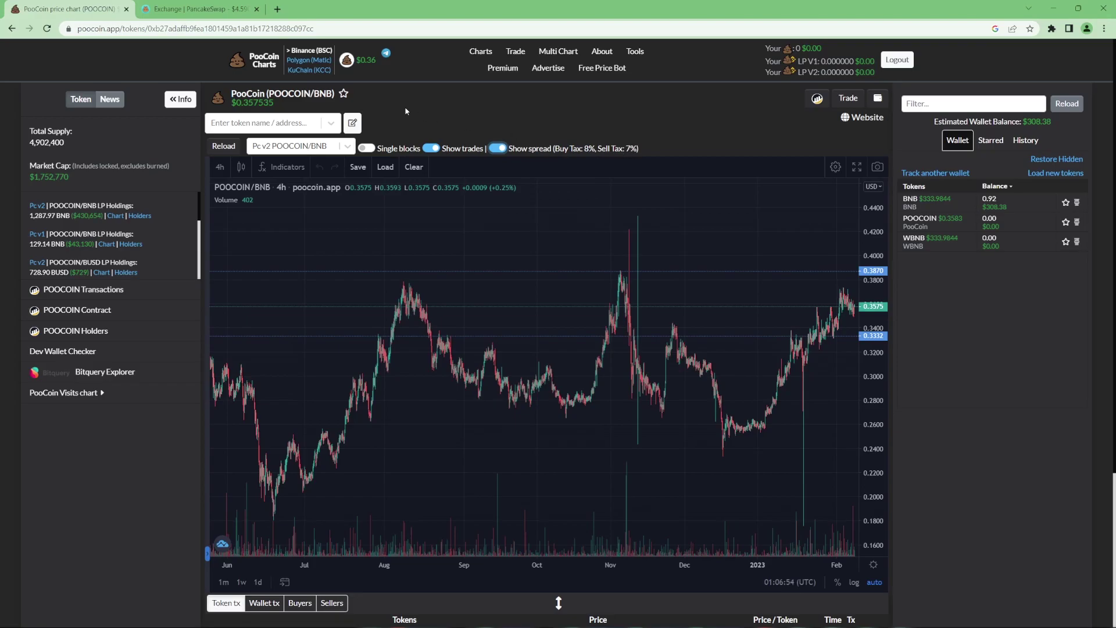
key("ctrl+Tab")
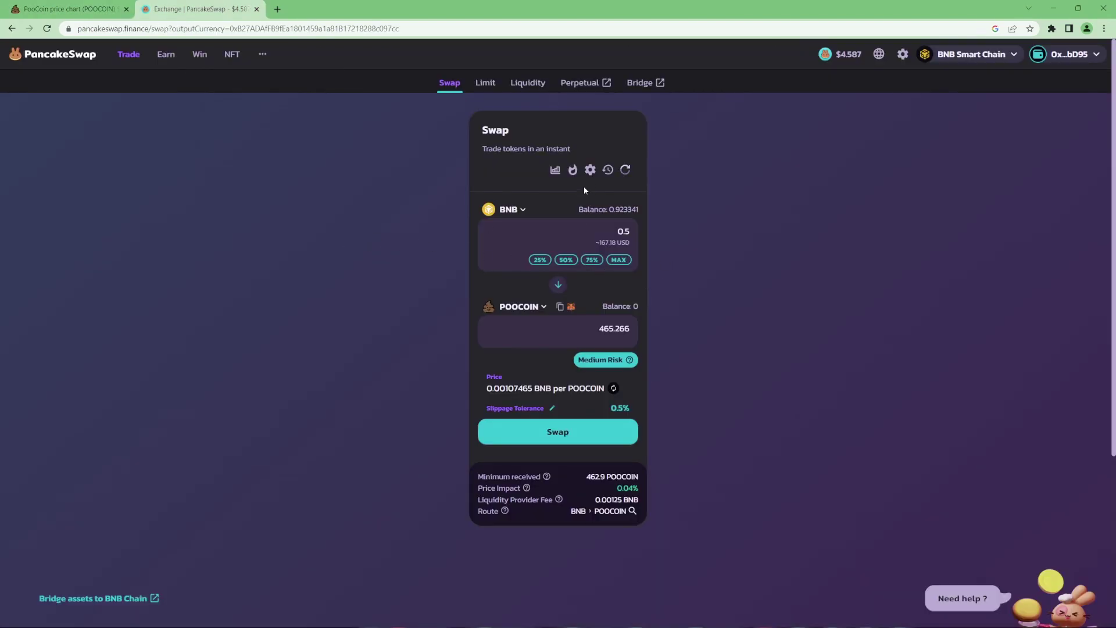
Raise PancakeSwap's slippage tolerance from 0.50% to a custom 9%
left_click(590, 170)
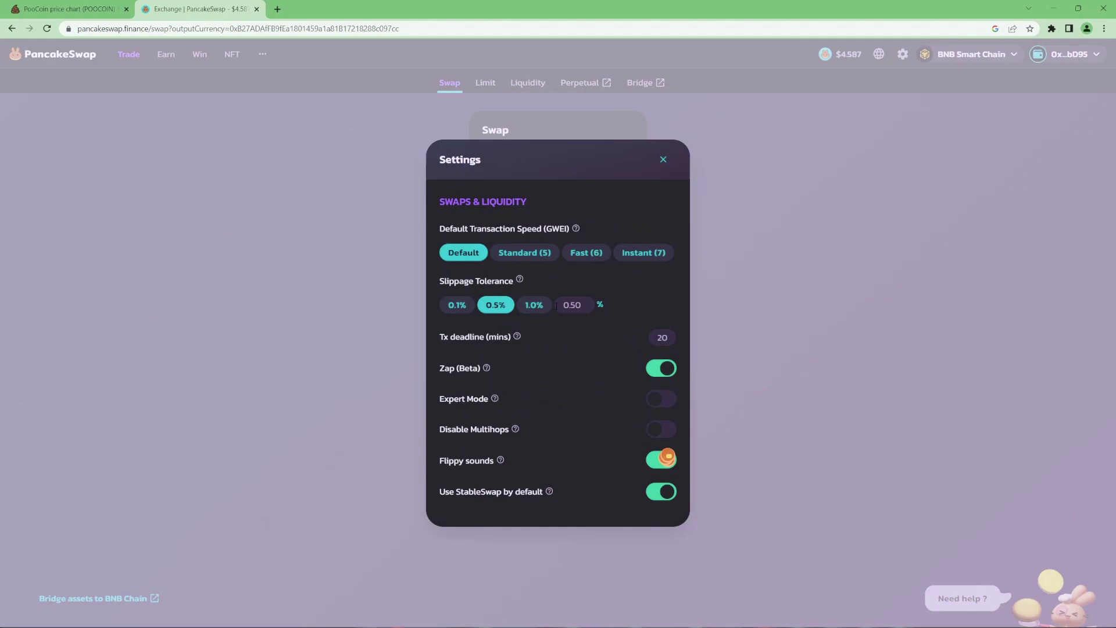
left_click(571, 303)
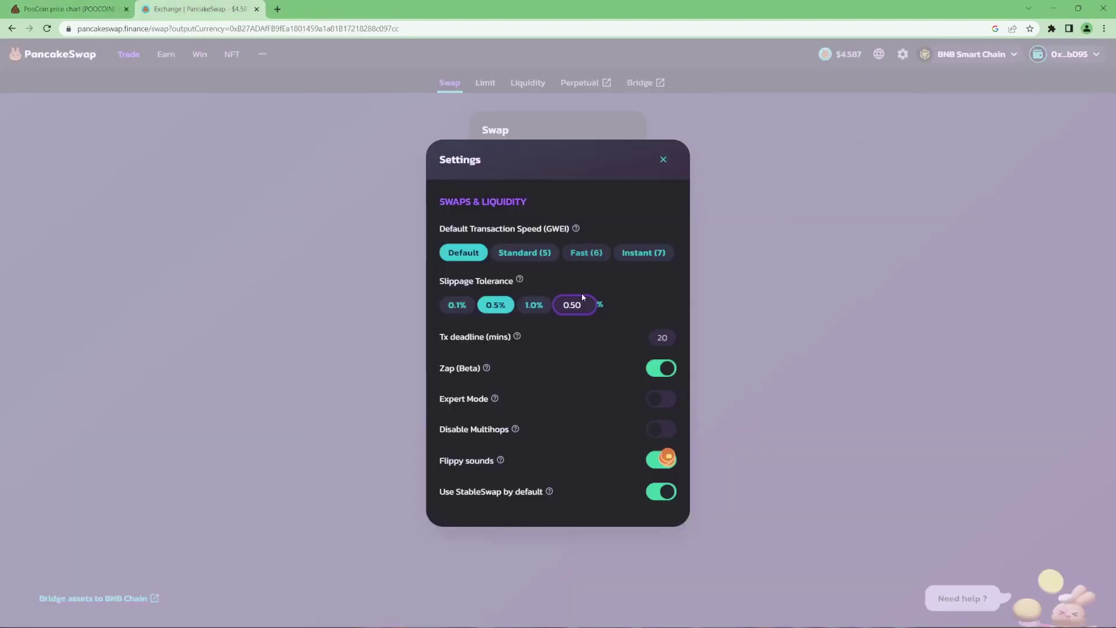
left_click_drag(583, 297, 556, 305)
type("9.")
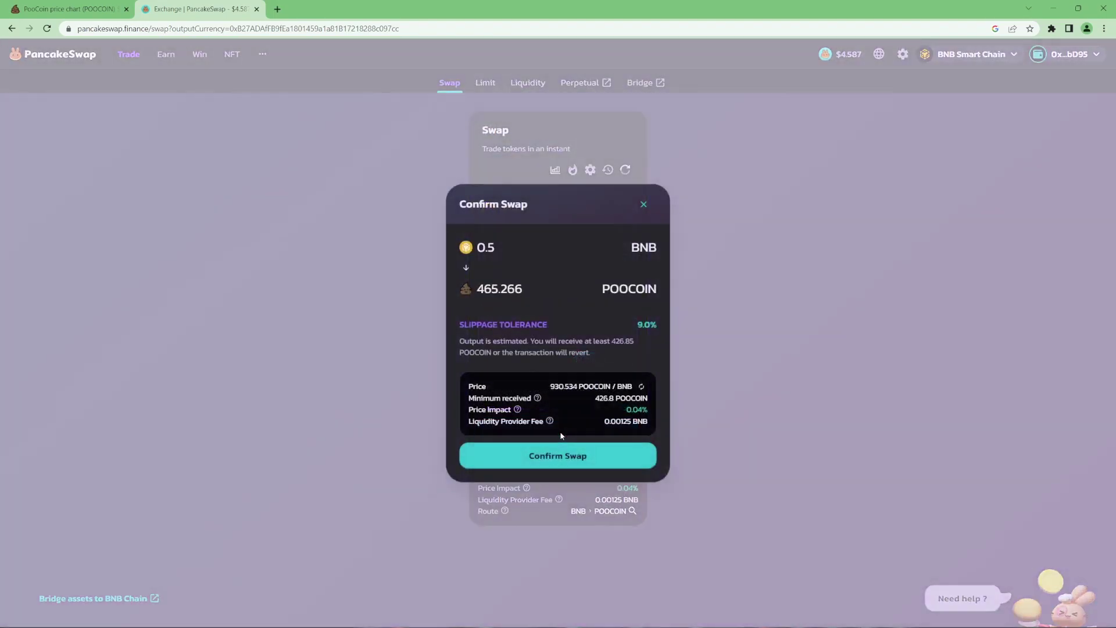
Submit the 0.5 BNB-for-POOCOIN swap, then reverse the pair to sell POOCOIN for BNB
left_click(556, 462)
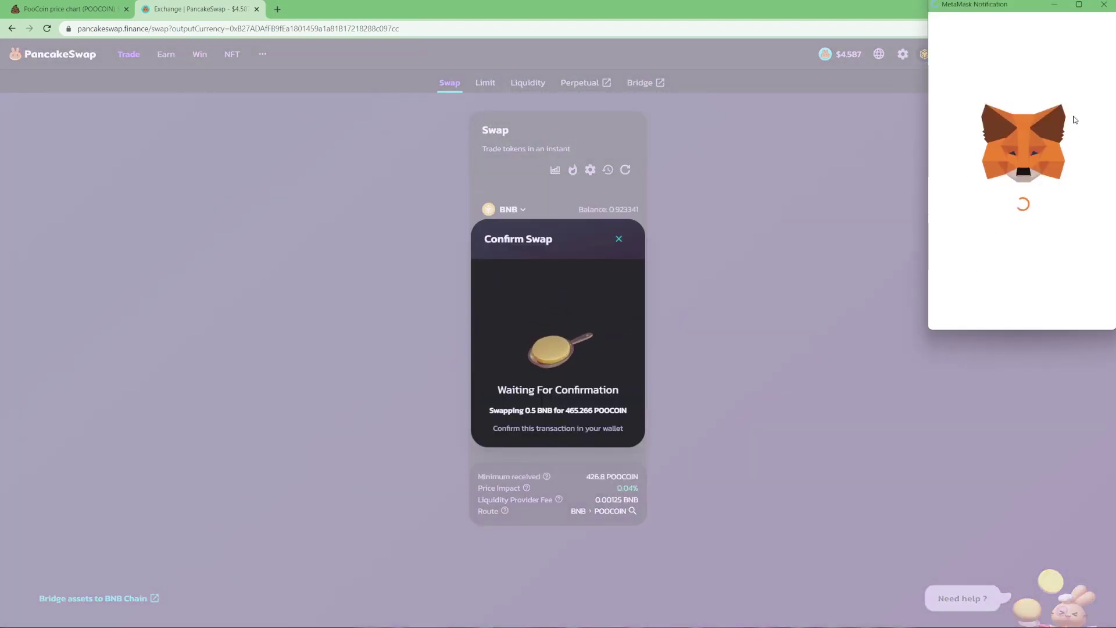
left_click(1104, 5)
left_click(558, 283)
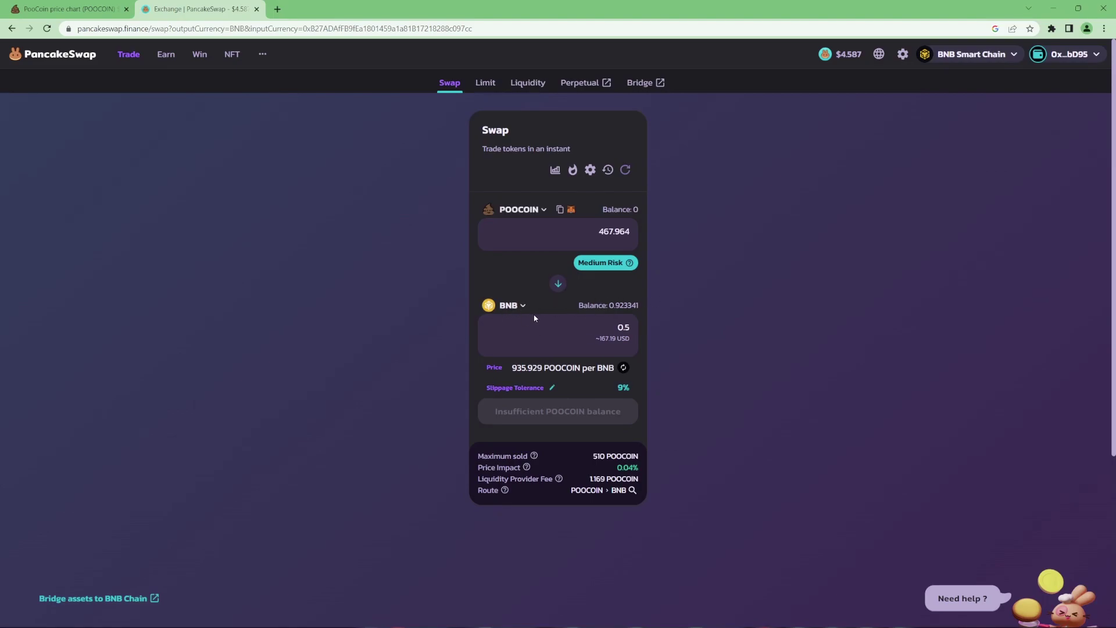
Close the PancakeSwap tab with Ctrl+W
key("ctrl+w")
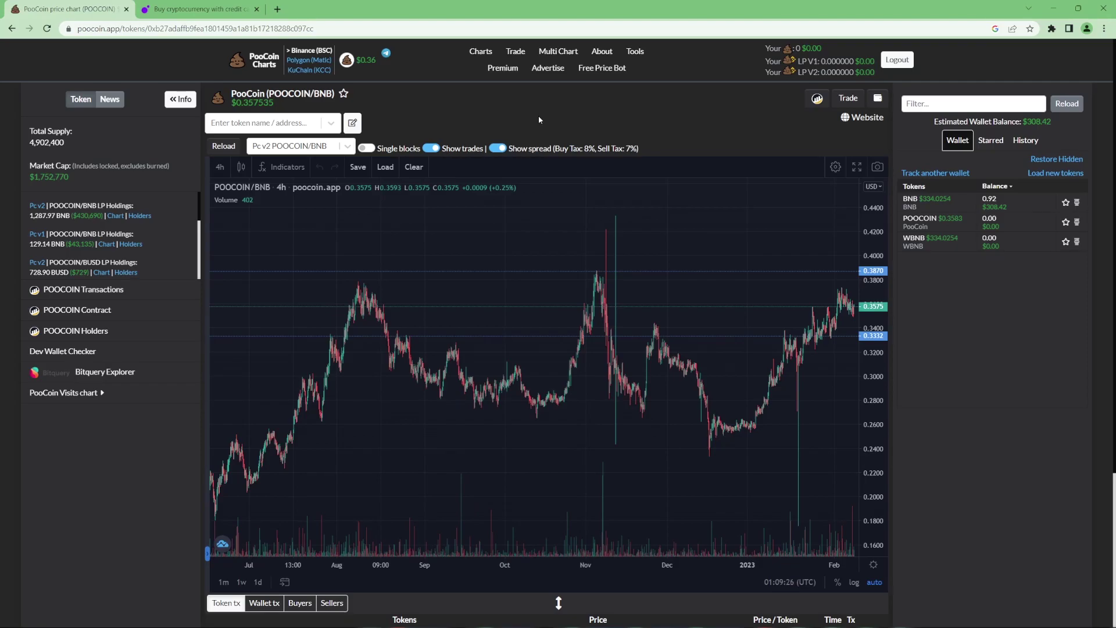
On MoonPay's sell form, choose Binance Coin (BEP-20) as the currency to sell
key("ctrl+Tab")
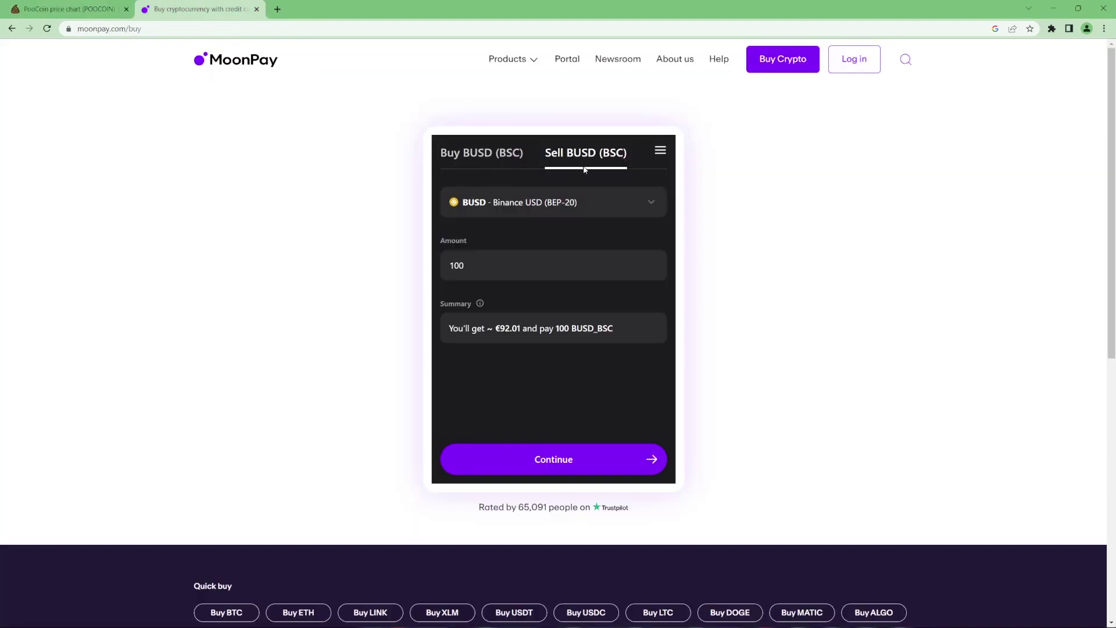
left_click(535, 201)
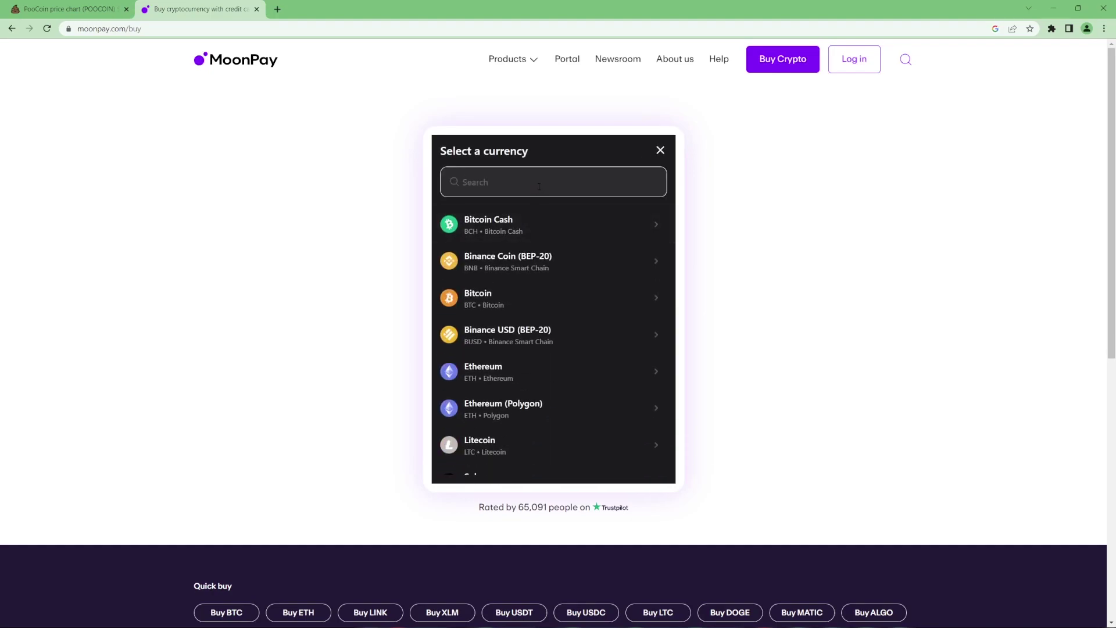
type("bnb")
left_click(507, 224)
Change the sell amount from 0.995 to 0.5 BNB and proceed to adding a Euro bank account
left_click_drag(470, 265, 434, 260)
left_click(493, 265)
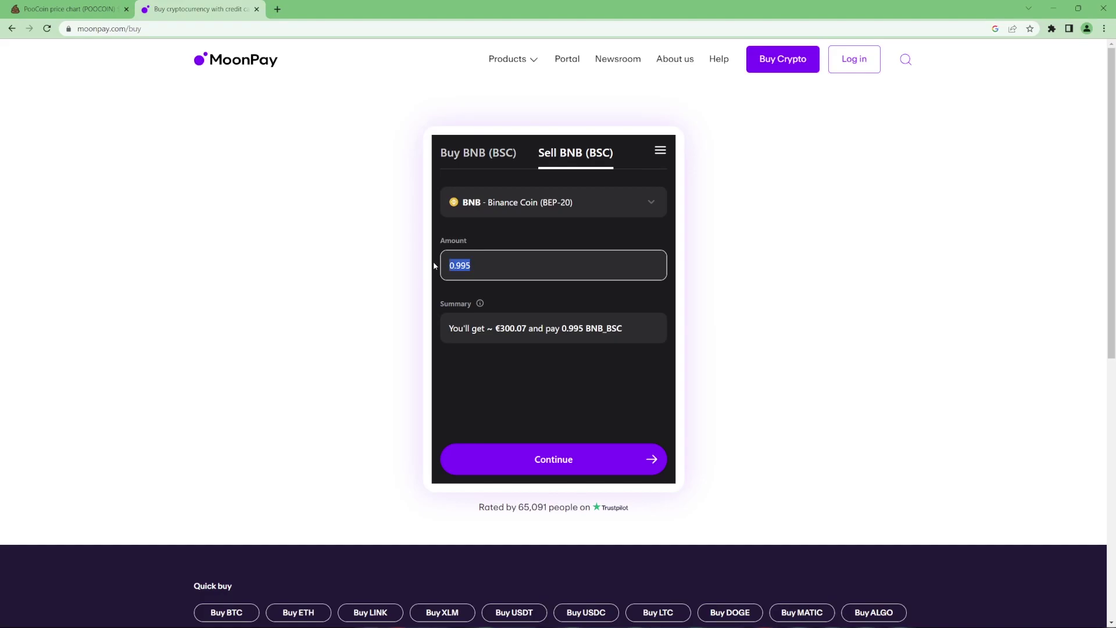
type("0.5")
left_click(559, 472)
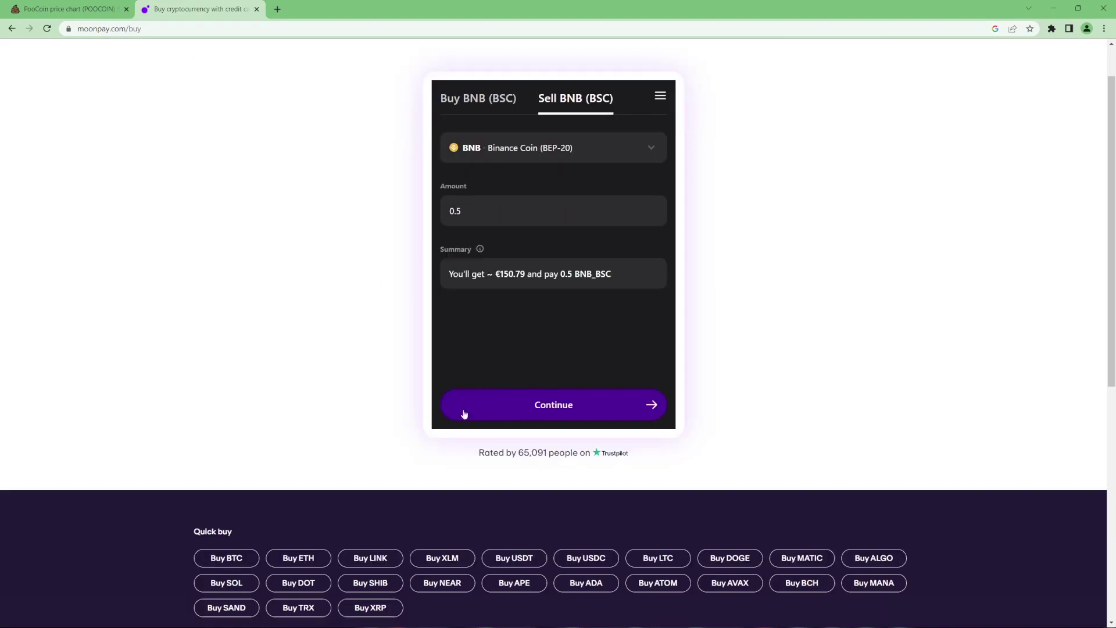
left_click(530, 204)
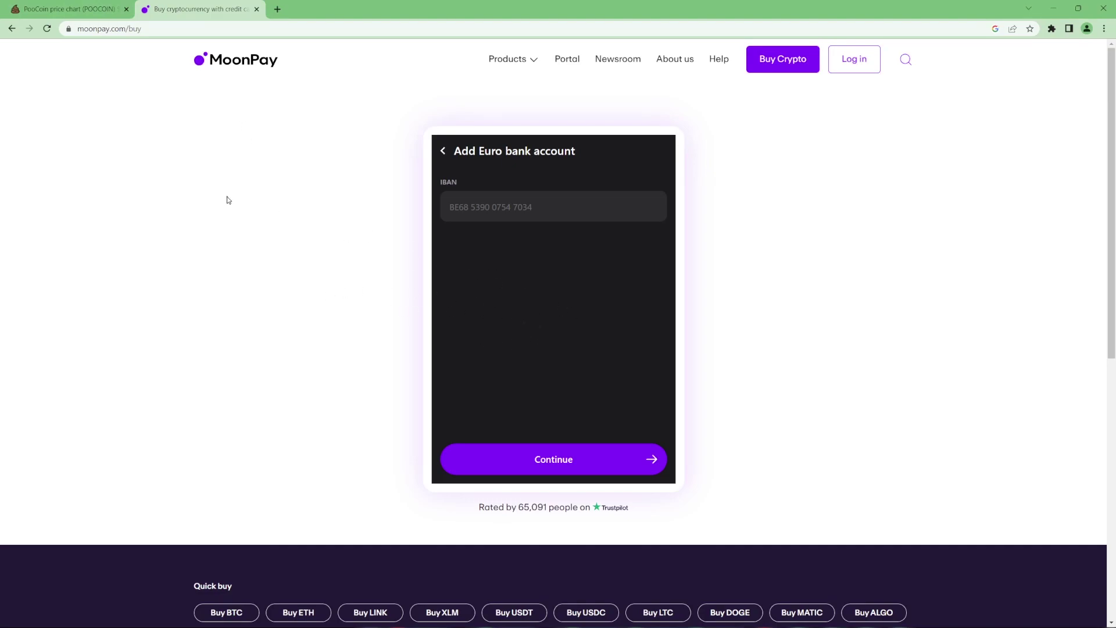
Pin MetaMask to the toolbar, start a send, and paste the recipient's wallet address
left_click(1052, 32)
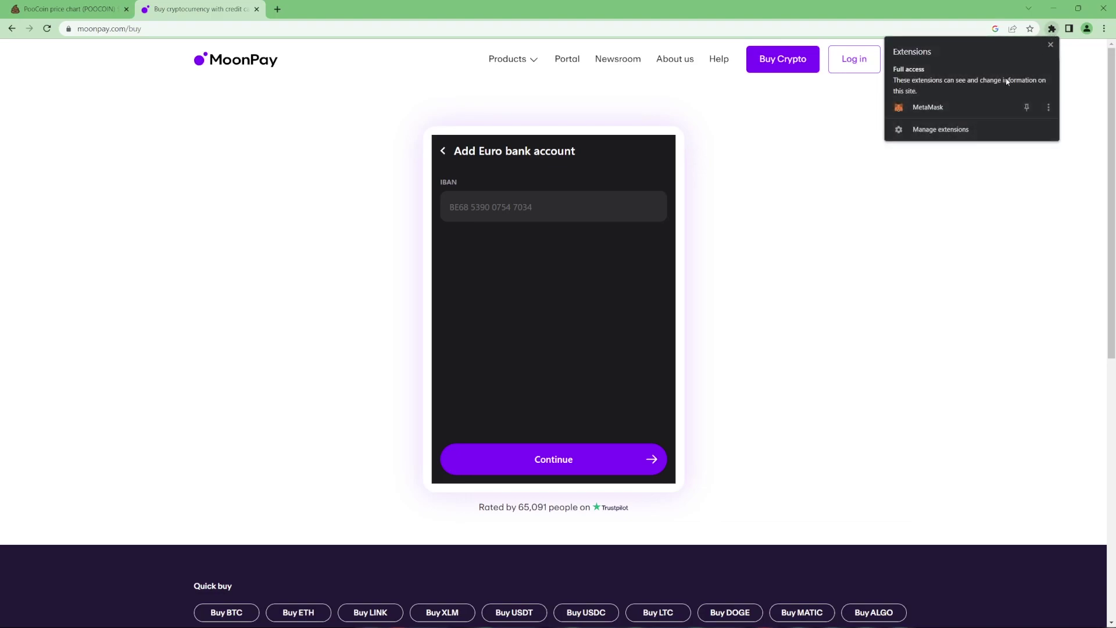
left_click(1025, 104)
left_click(1034, 28)
left_click(946, 204)
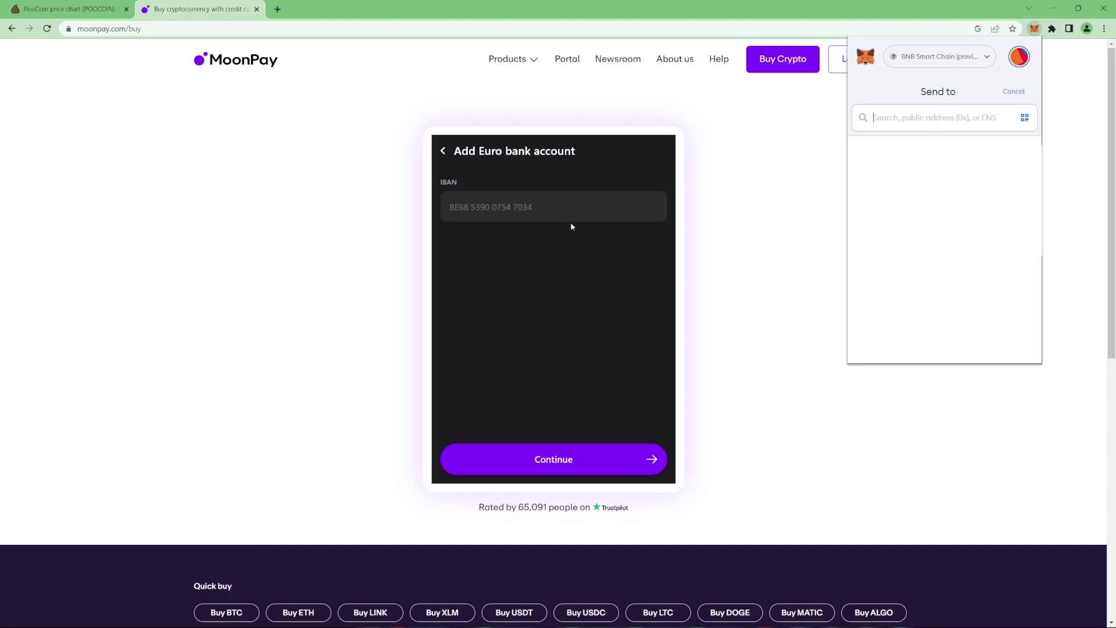
key("ctrl+shift+Tab")
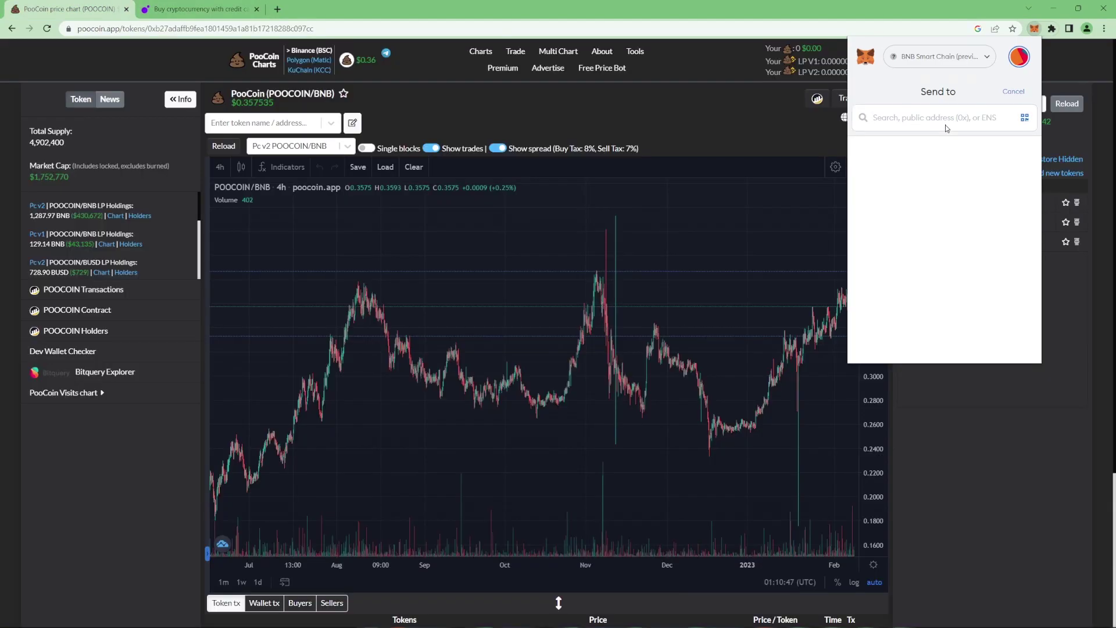
left_click(945, 121)
type("0x729e729d404a8ddF662E1971EB3366f6A4454158")
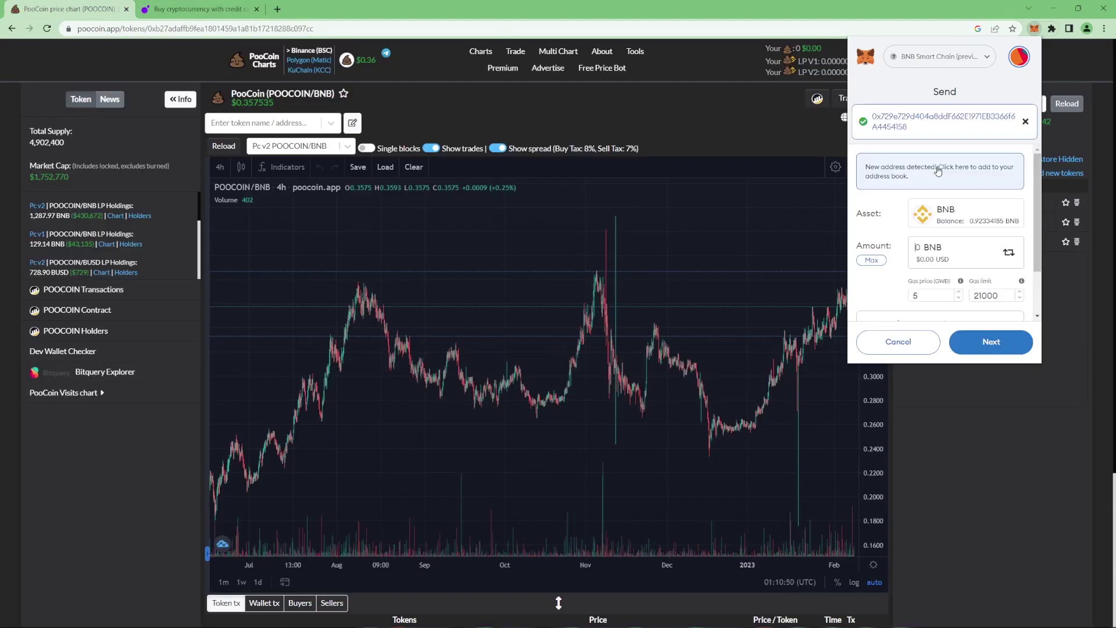
Send the maximum 0.92323685 BNB balance, confirm the transfer, and close the wallet
left_click(872, 262)
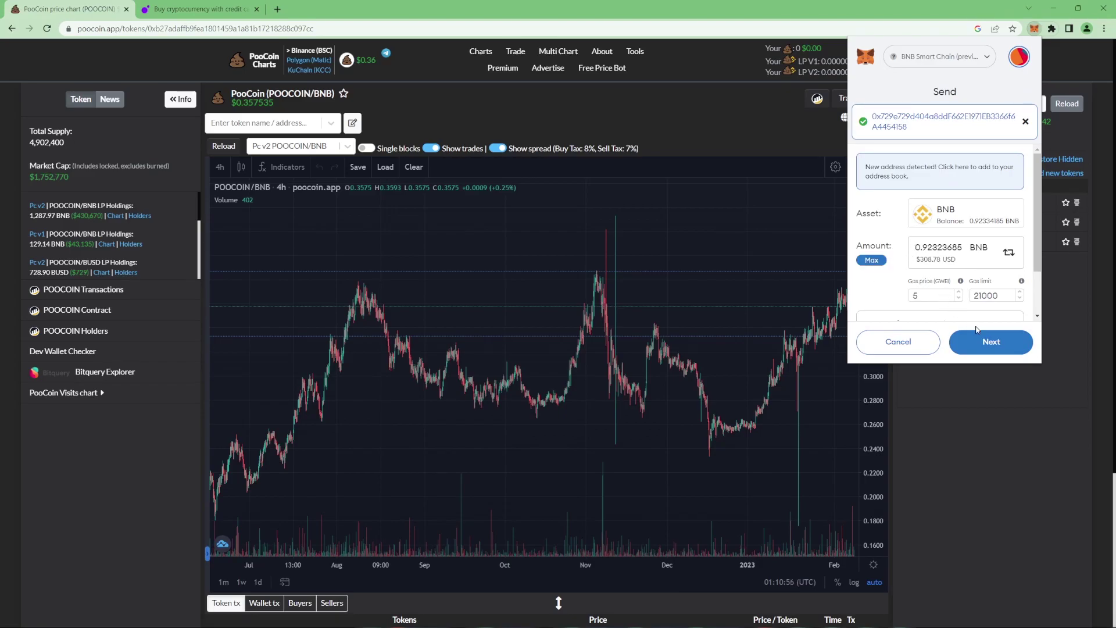
left_click(991, 343)
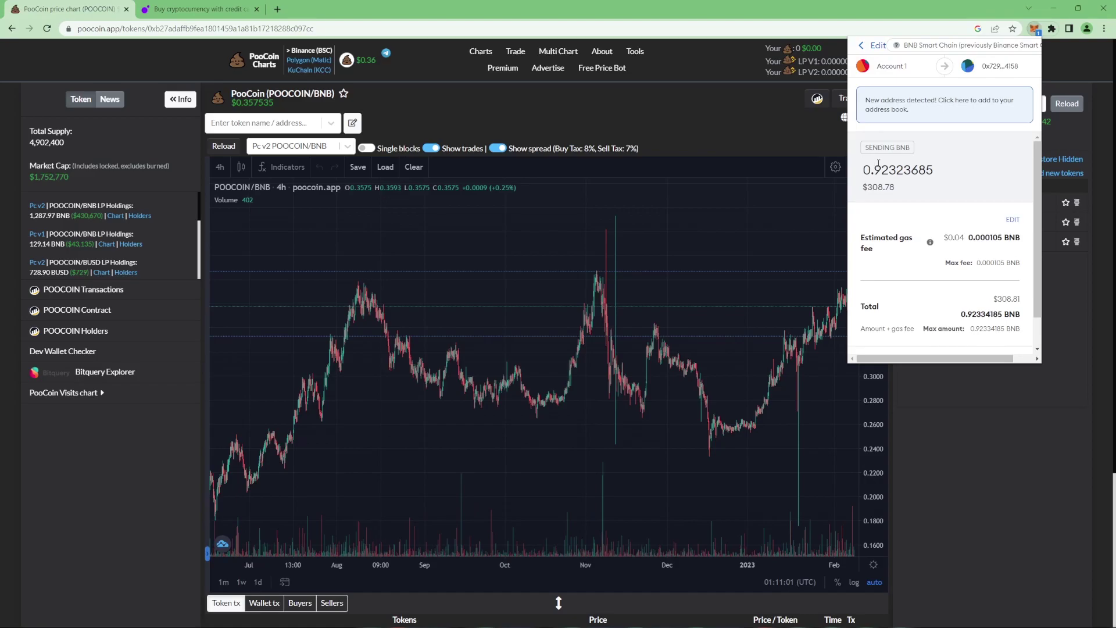
scroll(941, 224, "down", 2)
left_click(971, 339)
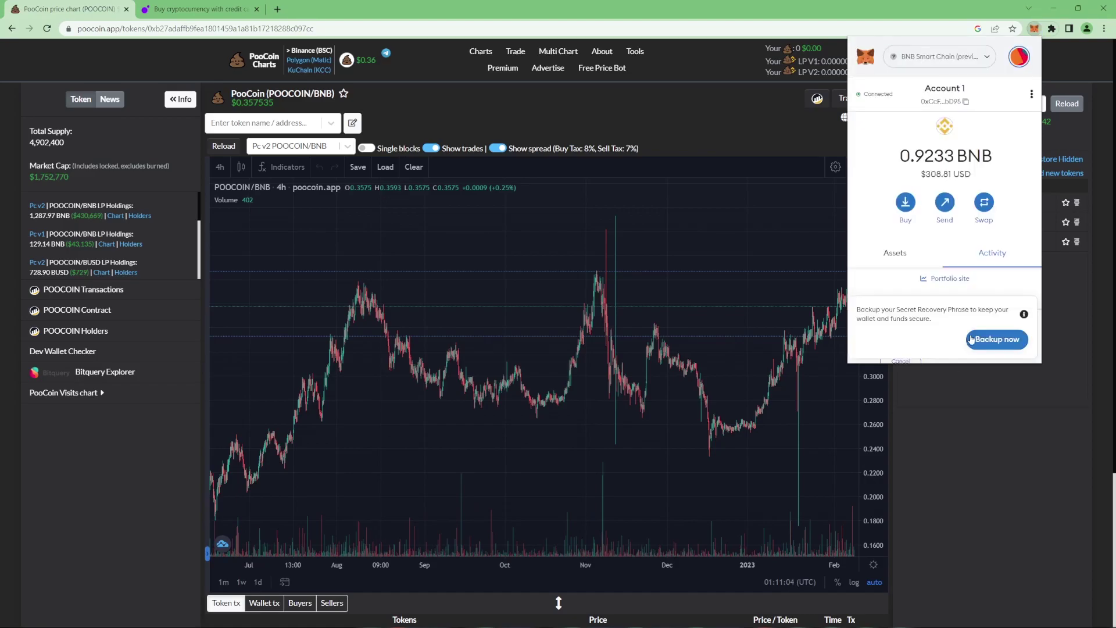
scroll(939, 302, "down", 2)
scroll(944, 213, "up", 2)
left_click_drag(900, 156, 945, 155)
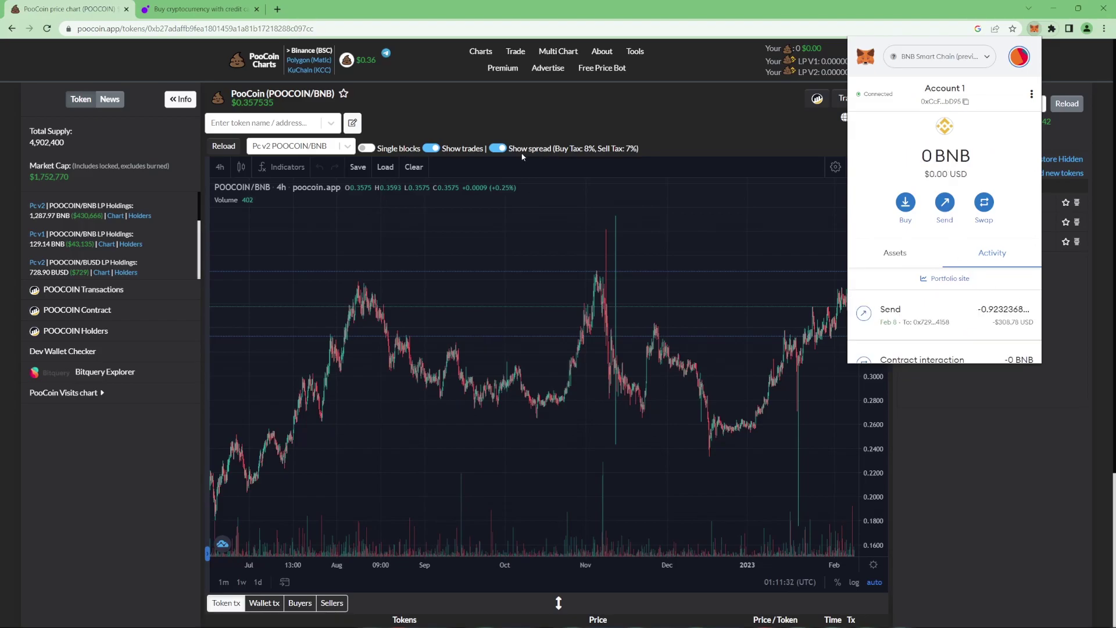
left_click(558, 106)
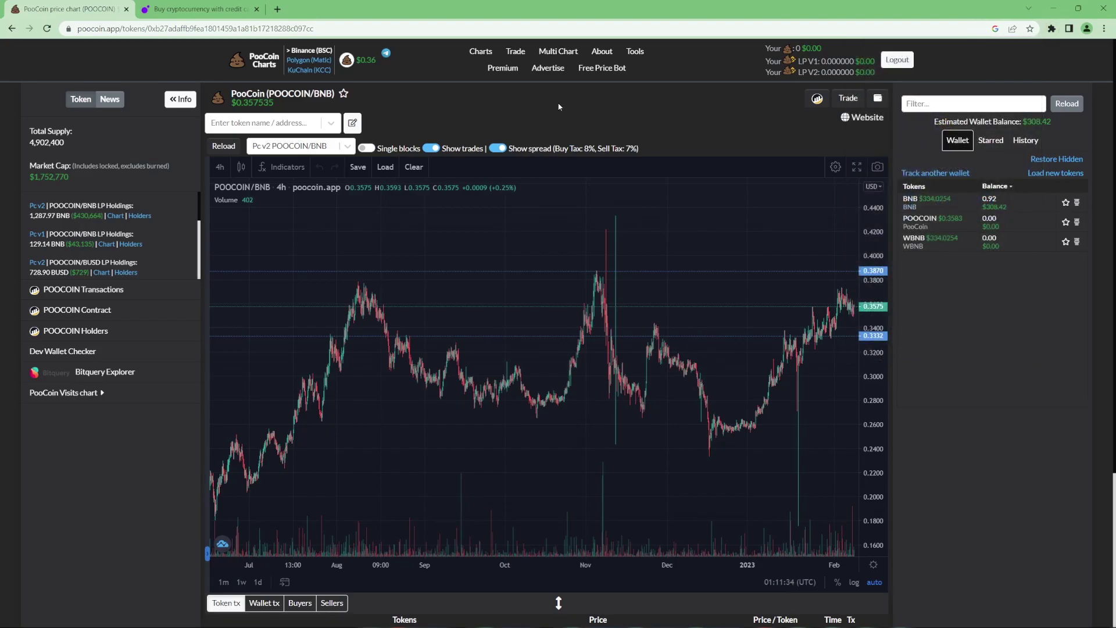